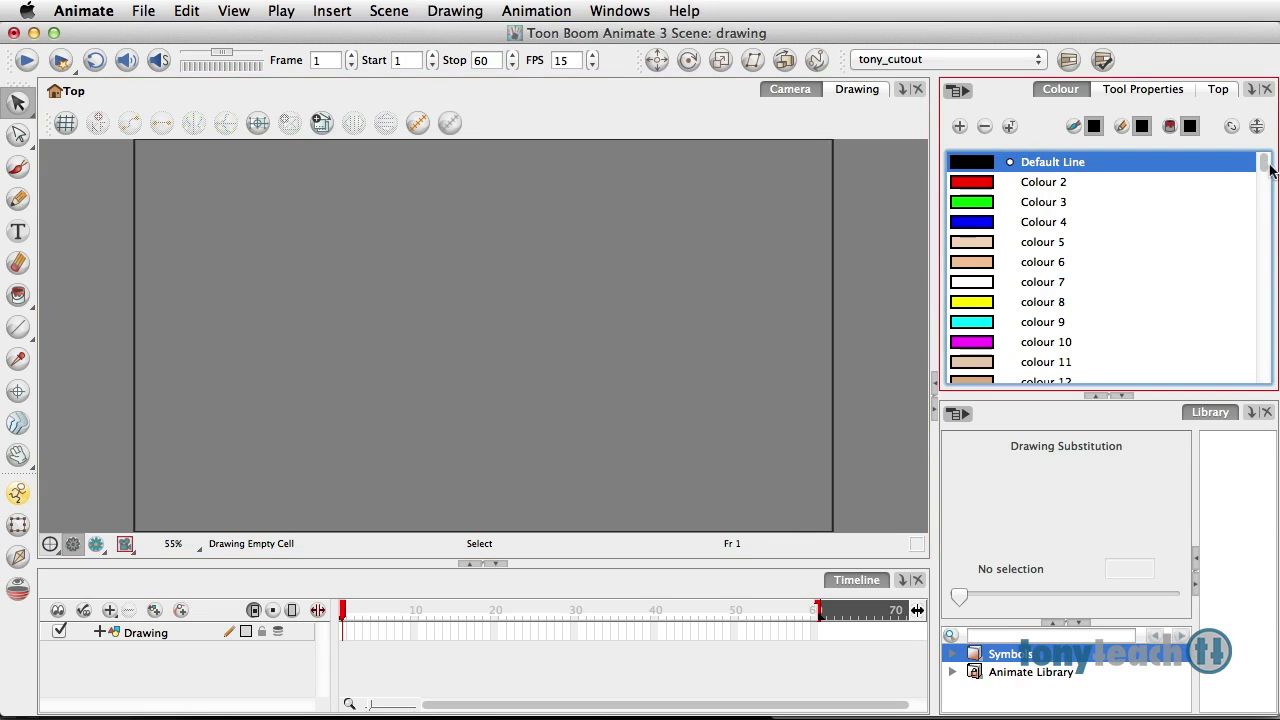
# Step: Show the palette list and create a new palette named sketch
pyautogui.moveTo(1265, 168)
pyautogui.mouseDown()
pyautogui.moveTo(1260, 280)
pyautogui.moveTo(1215, 377)
pyautogui.moveTo(1248, 371)
pyautogui.moveTo(1260, 183)
pyautogui.moveTo(1247, 160)
pyautogui.mouseUp()
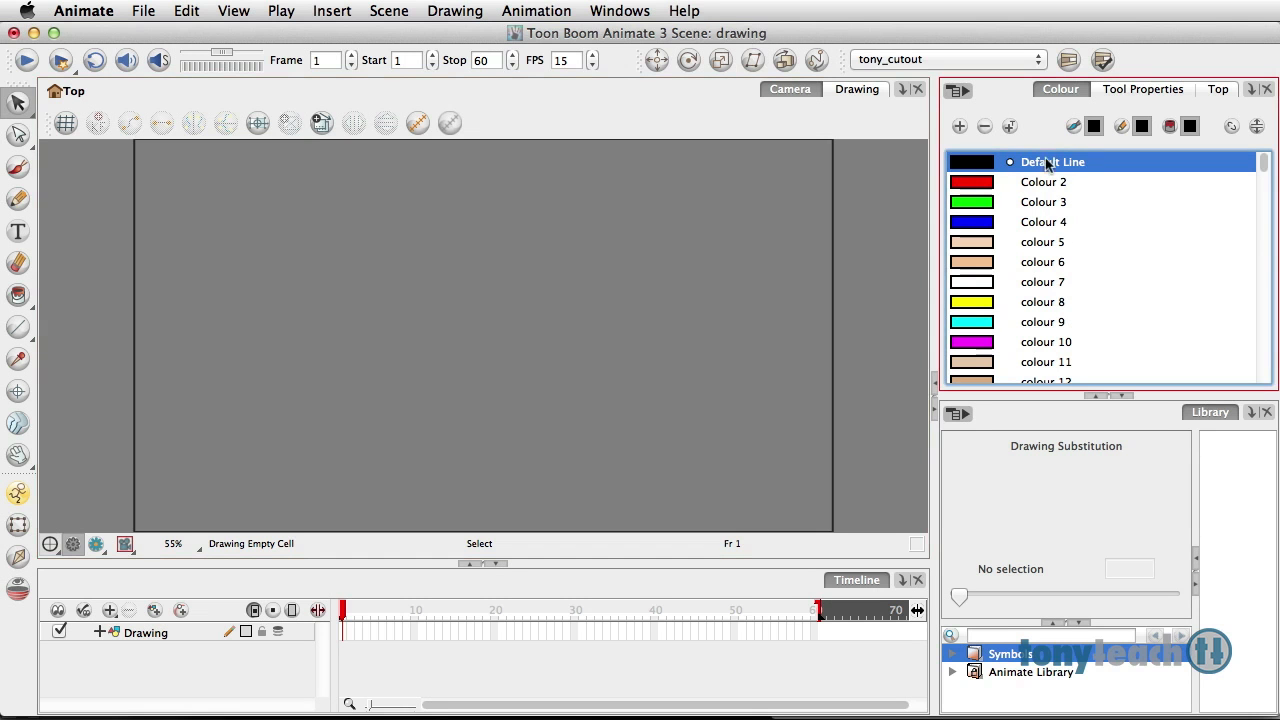
pyautogui.click(1258, 127)
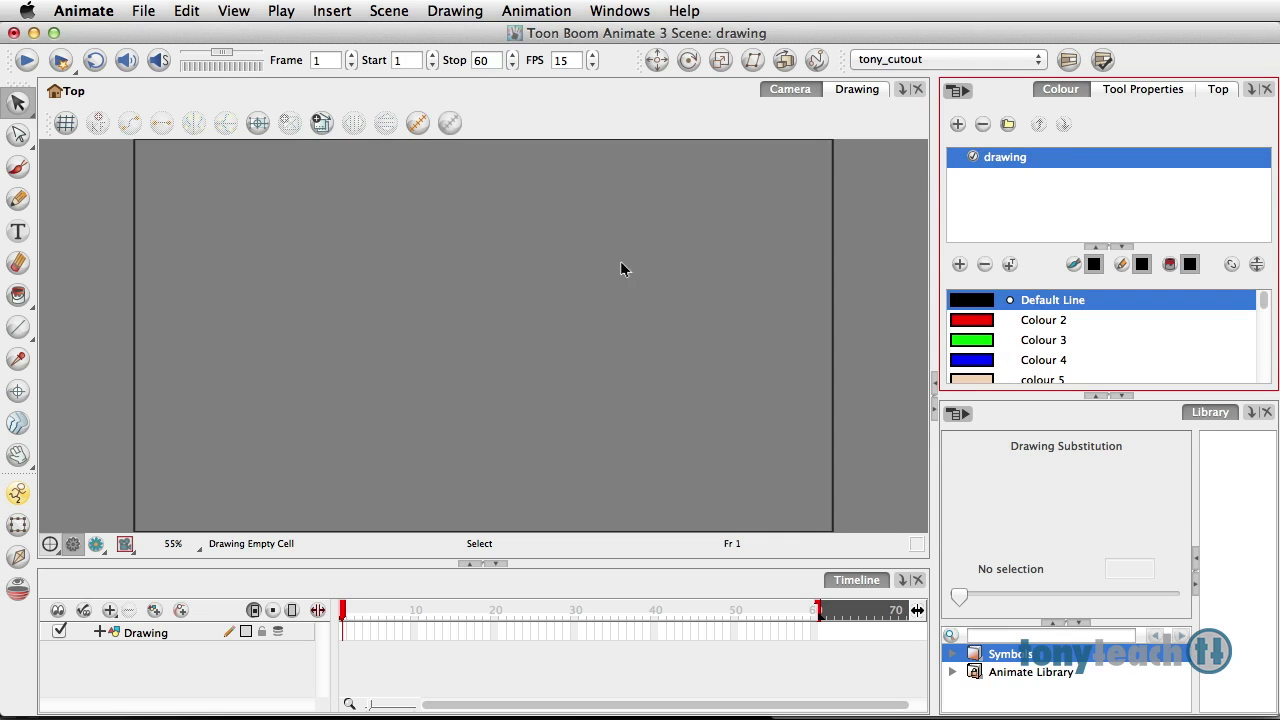
pyautogui.click(967, 92)
pyautogui.moveTo(983, 113)
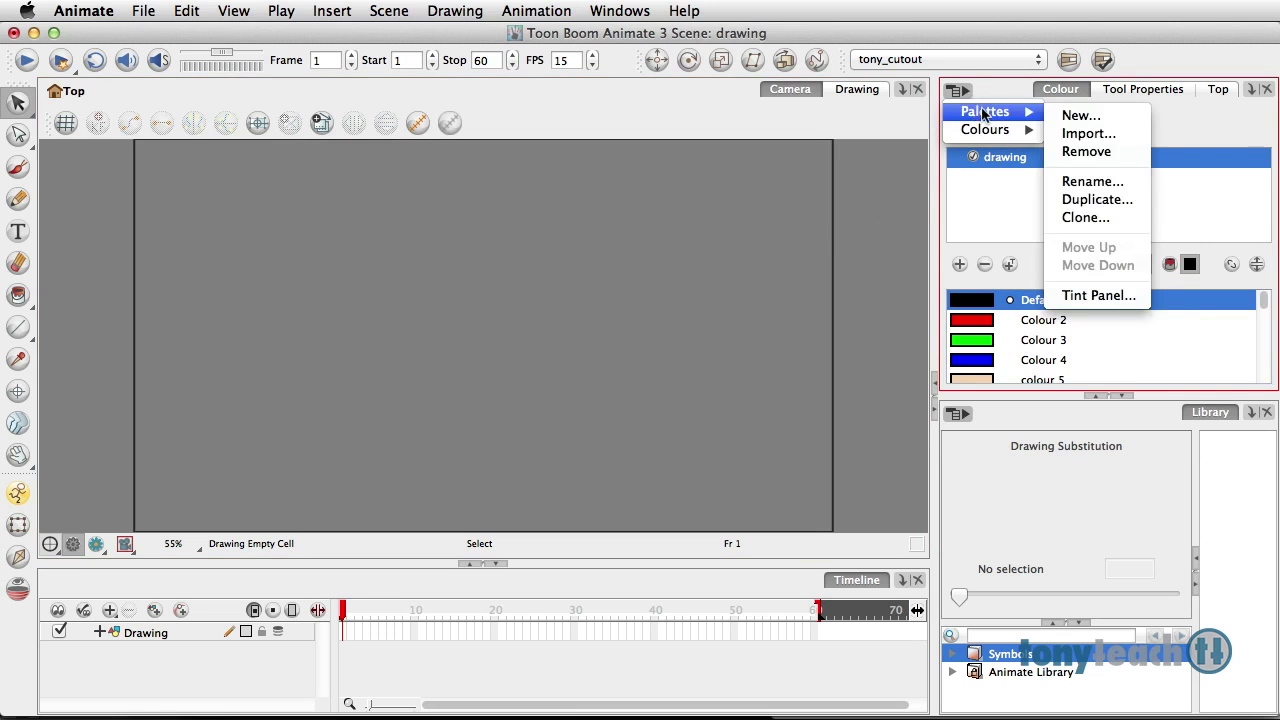
pyautogui.click(1070, 115)
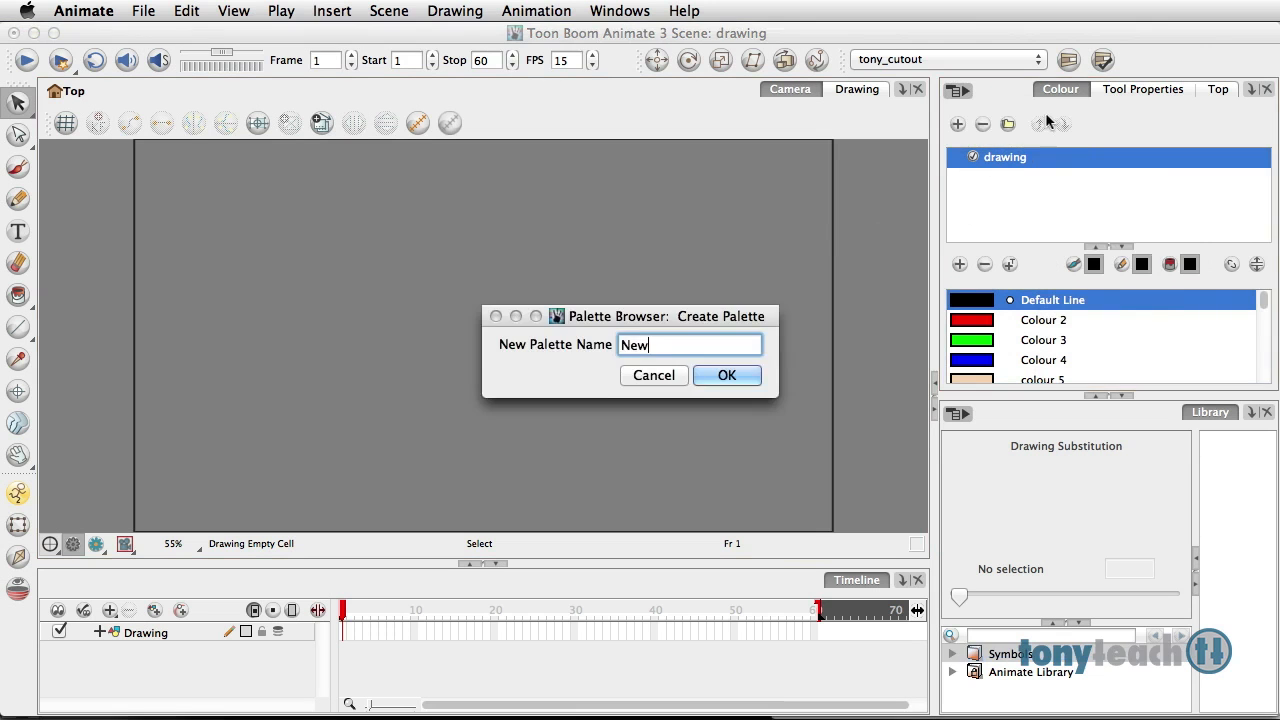
pyautogui.moveTo(652, 345); pyautogui.dragTo(603, 336)
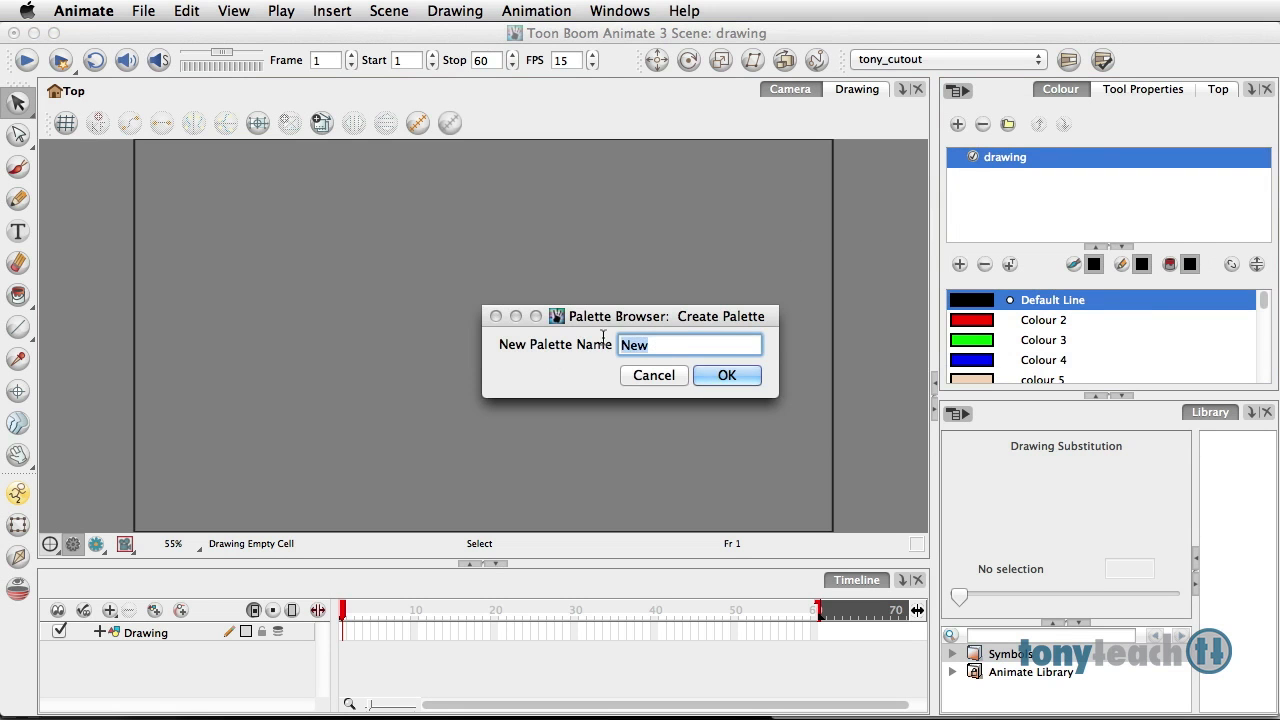
pyautogui.write('sketch')
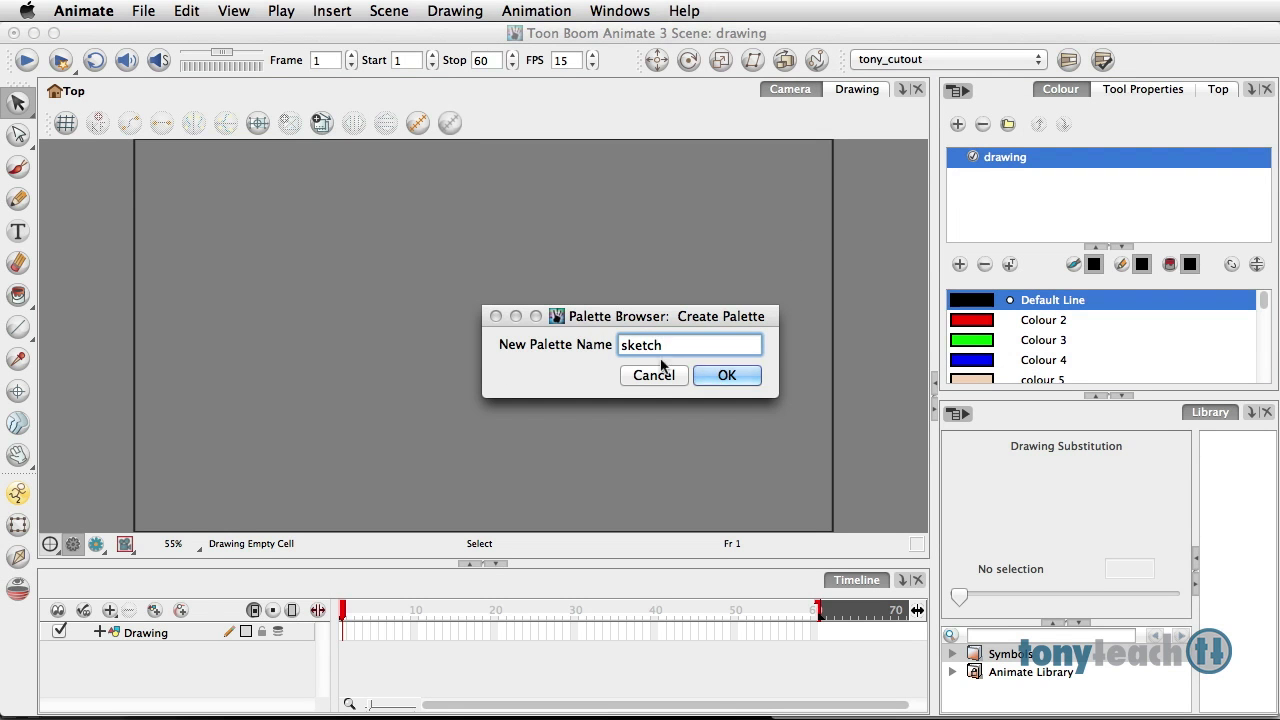
pyautogui.click(746, 378)
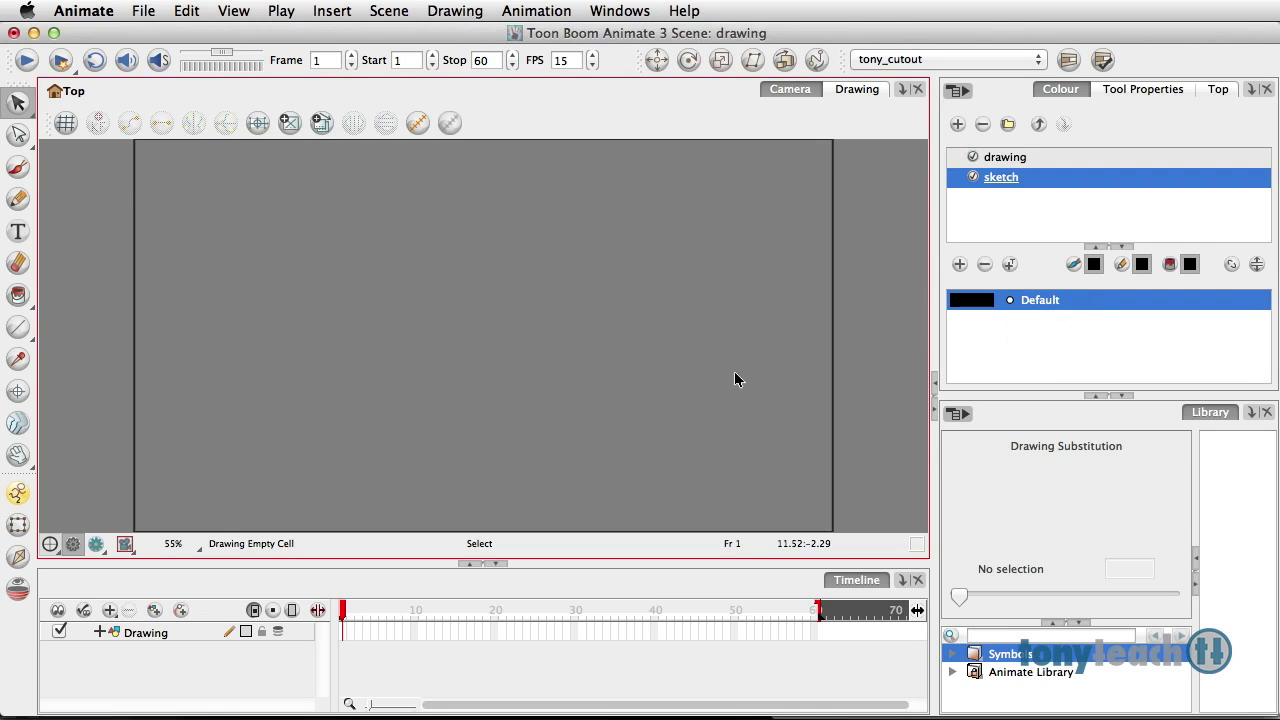
# Step: Add a new colour to the sketch palette and name it sketch blue
pyautogui.click(960, 265)
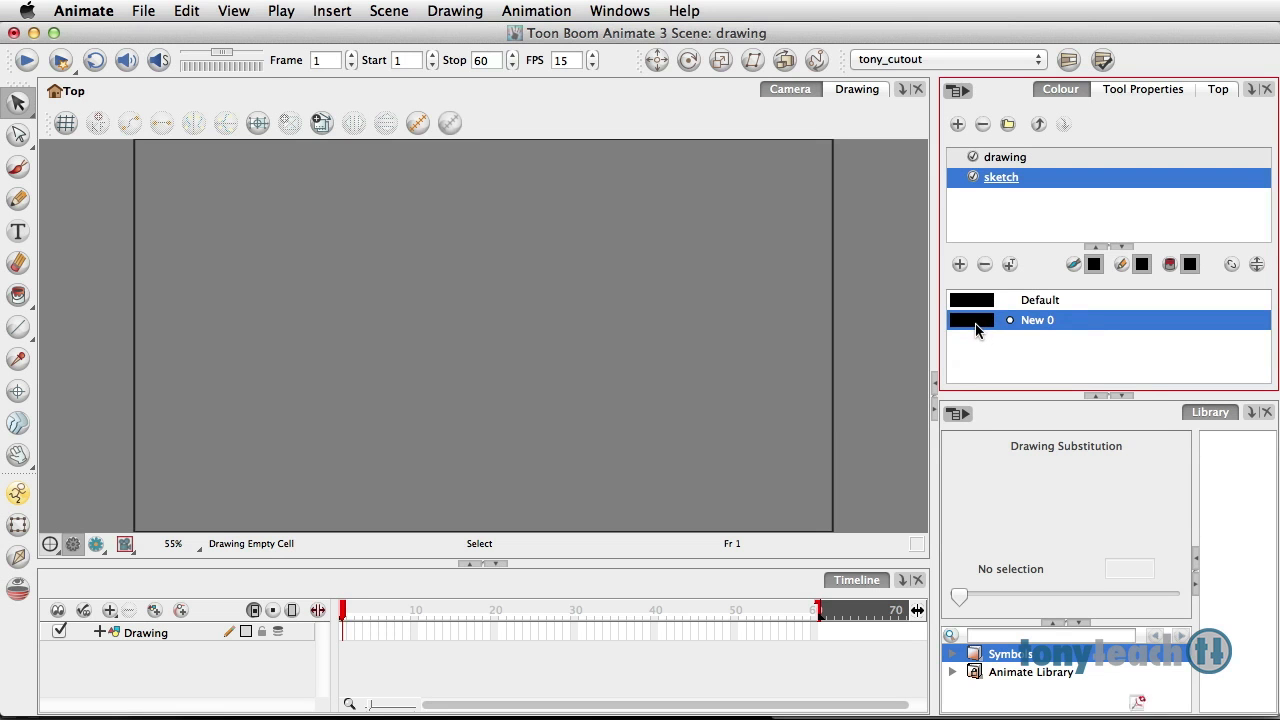
pyautogui.click(976, 320)
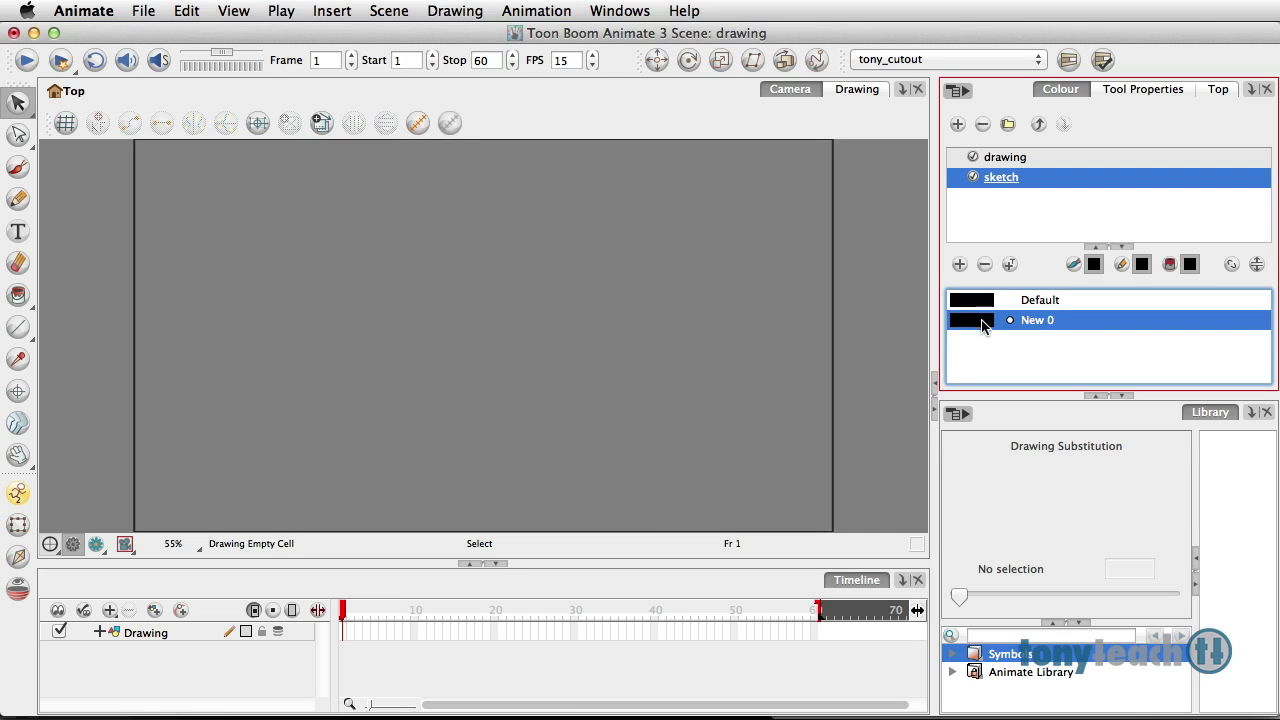
pyautogui.doubleClick(978, 320)
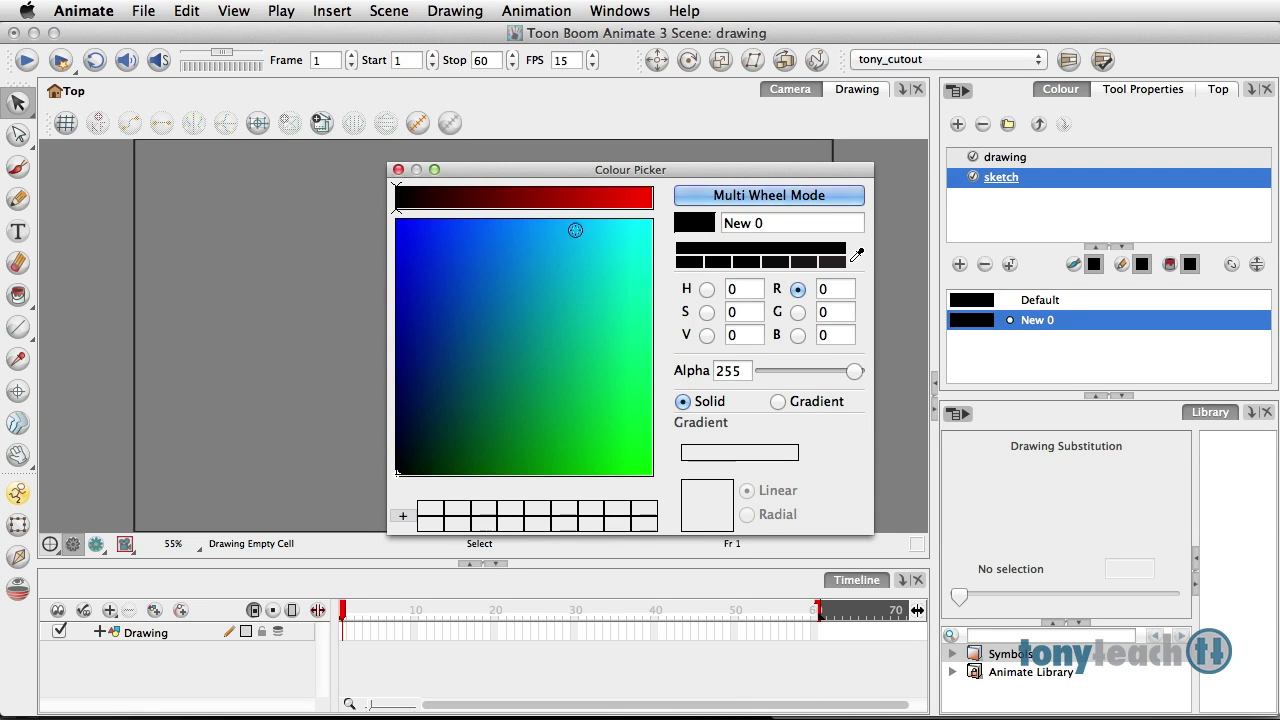
pyautogui.click(783, 196)
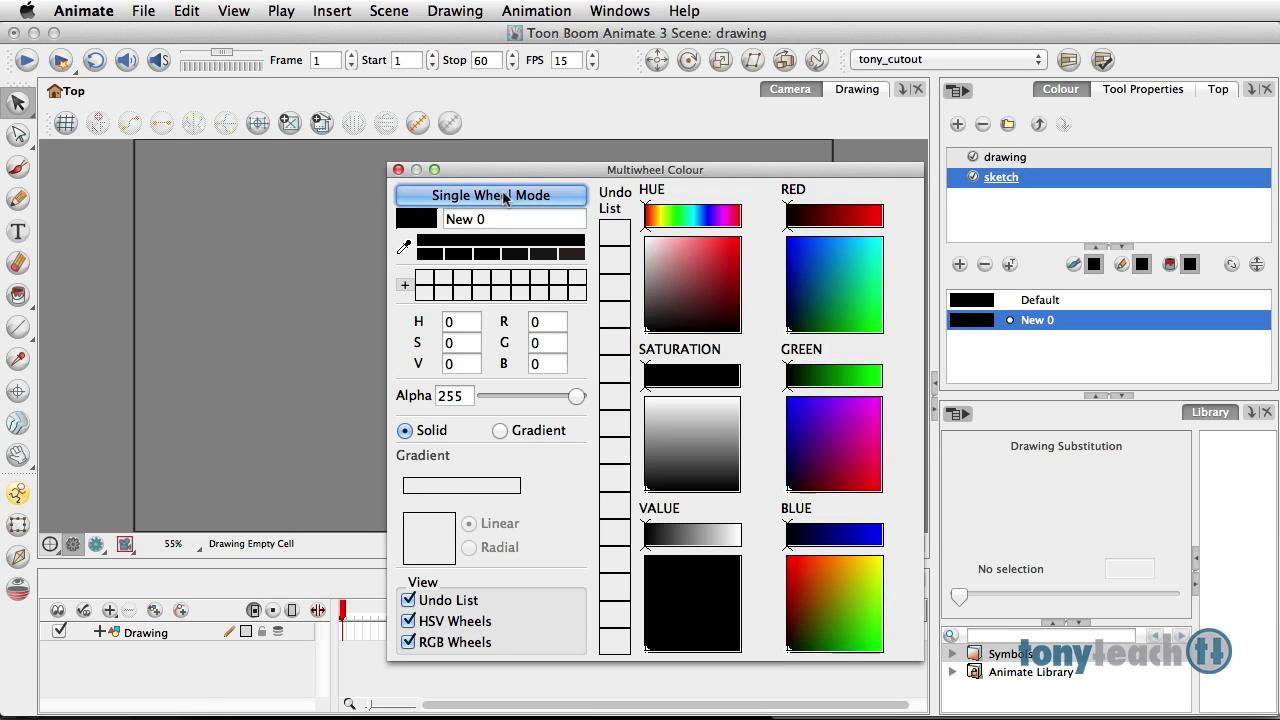
pyautogui.click(533, 197)
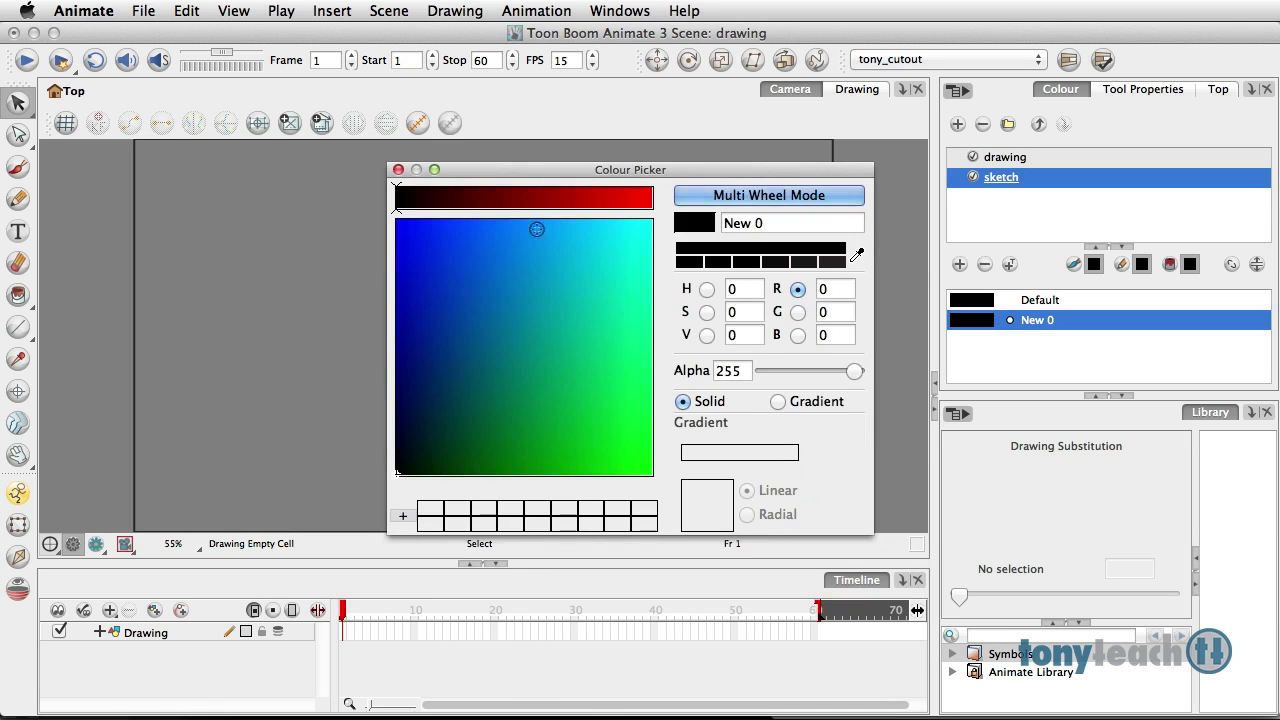
pyautogui.click(818, 288)
pyautogui.moveTo(798, 223); pyautogui.dragTo(724, 219)
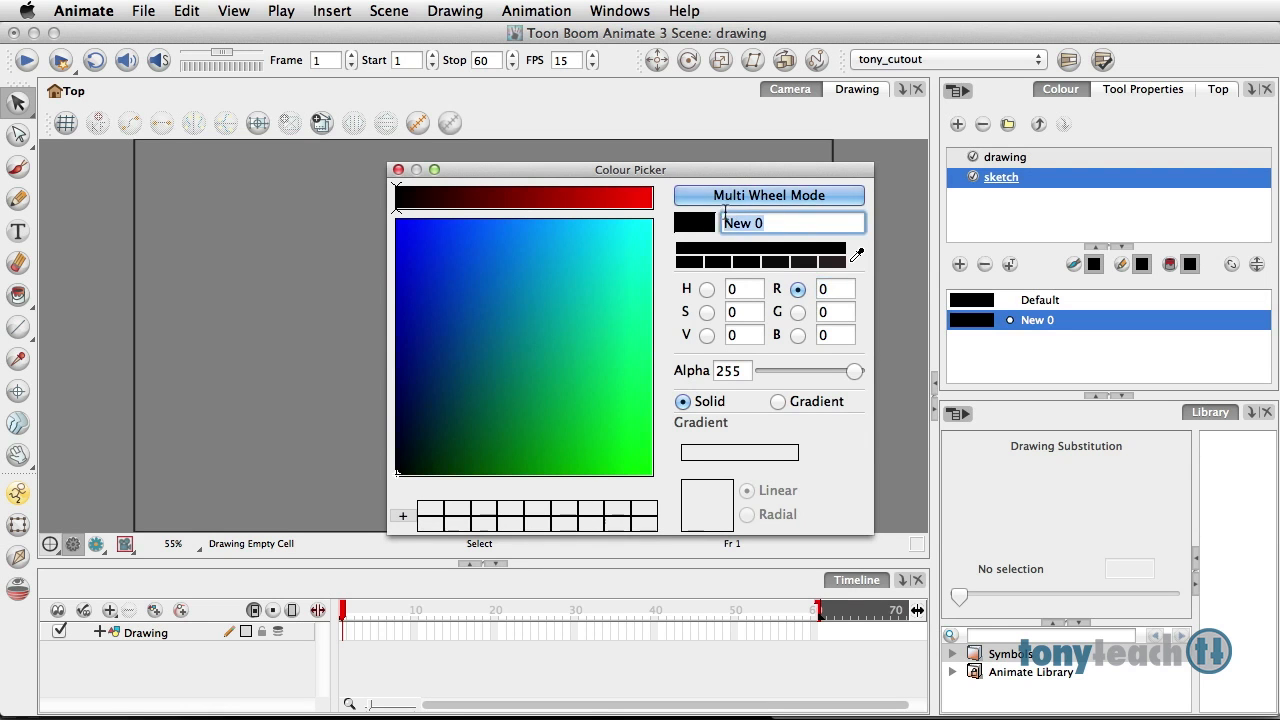
pyautogui.write('sk')
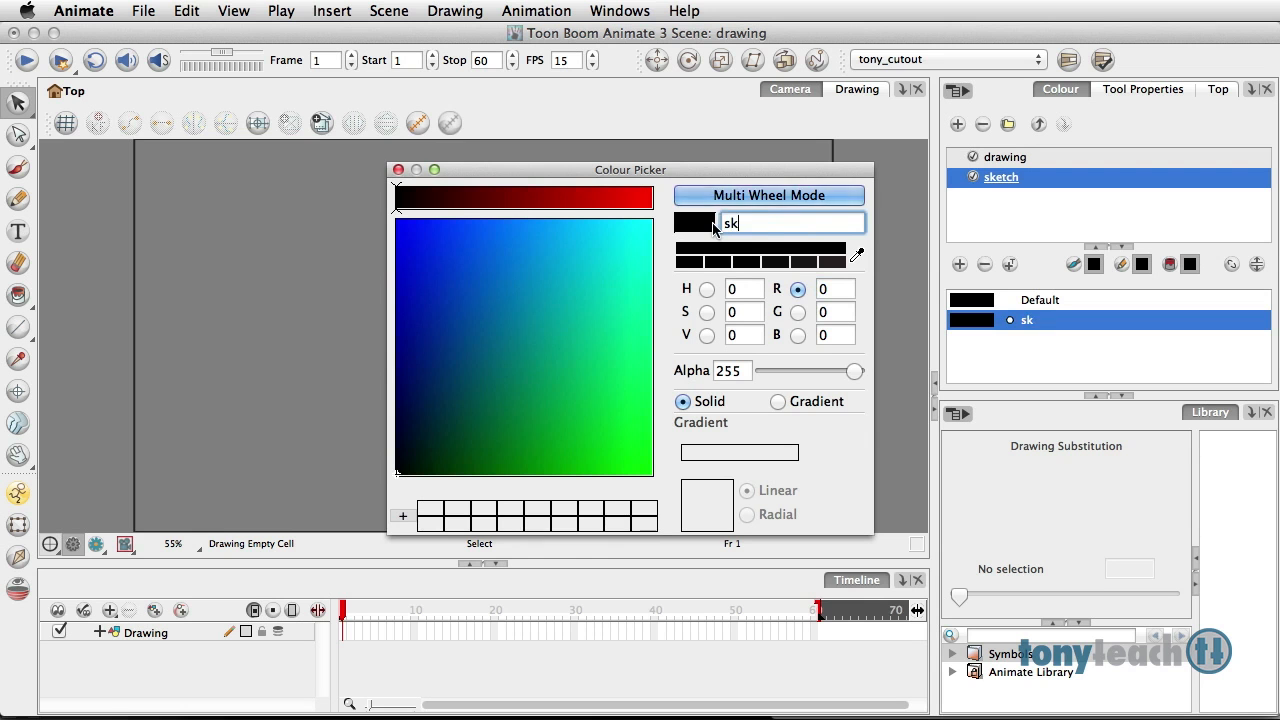
pyautogui.write('etch blue')
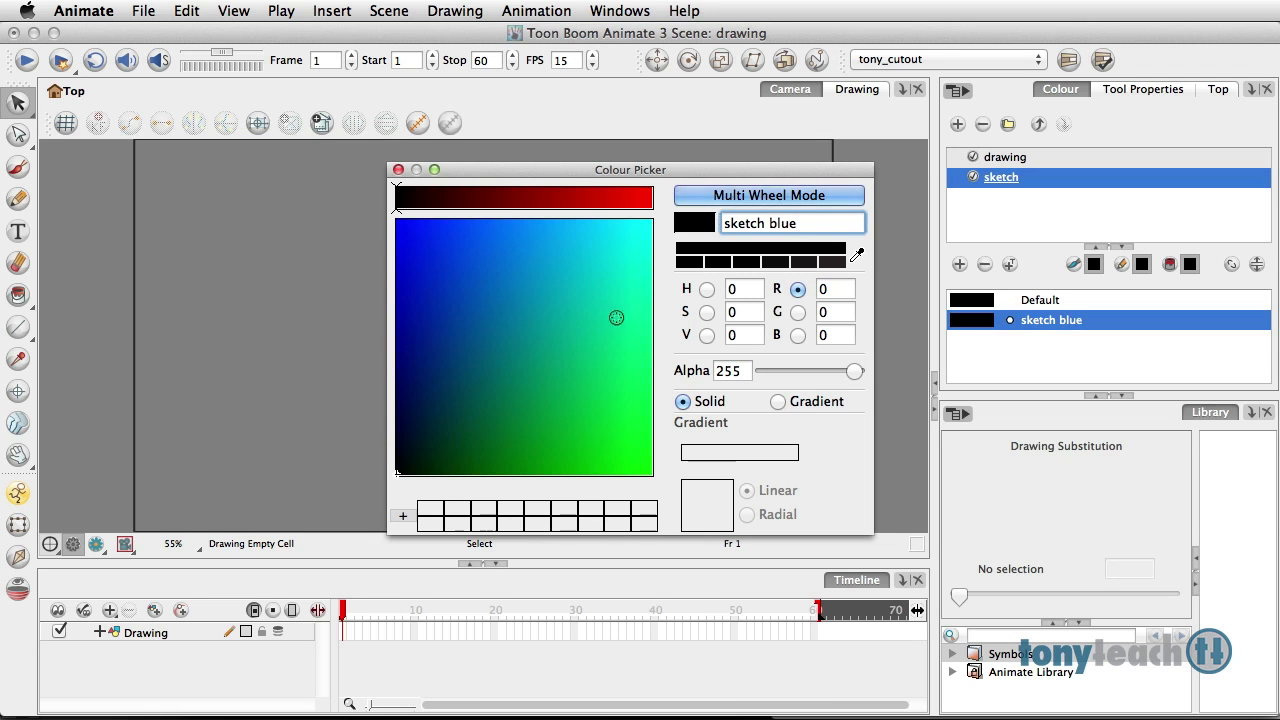
# Step: Set the sketch blue colour to red 50, green 130, blue 200 with an alpha of 70
pyautogui.click(833, 290)
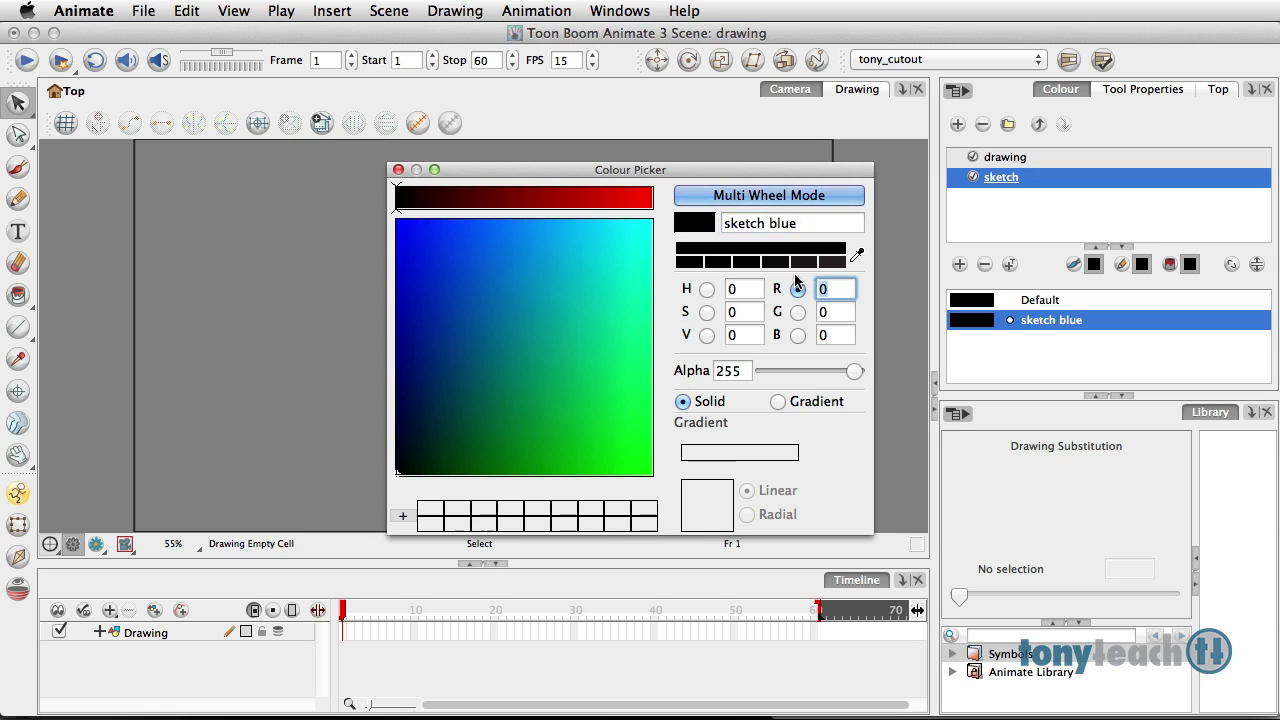
pyautogui.write('50')
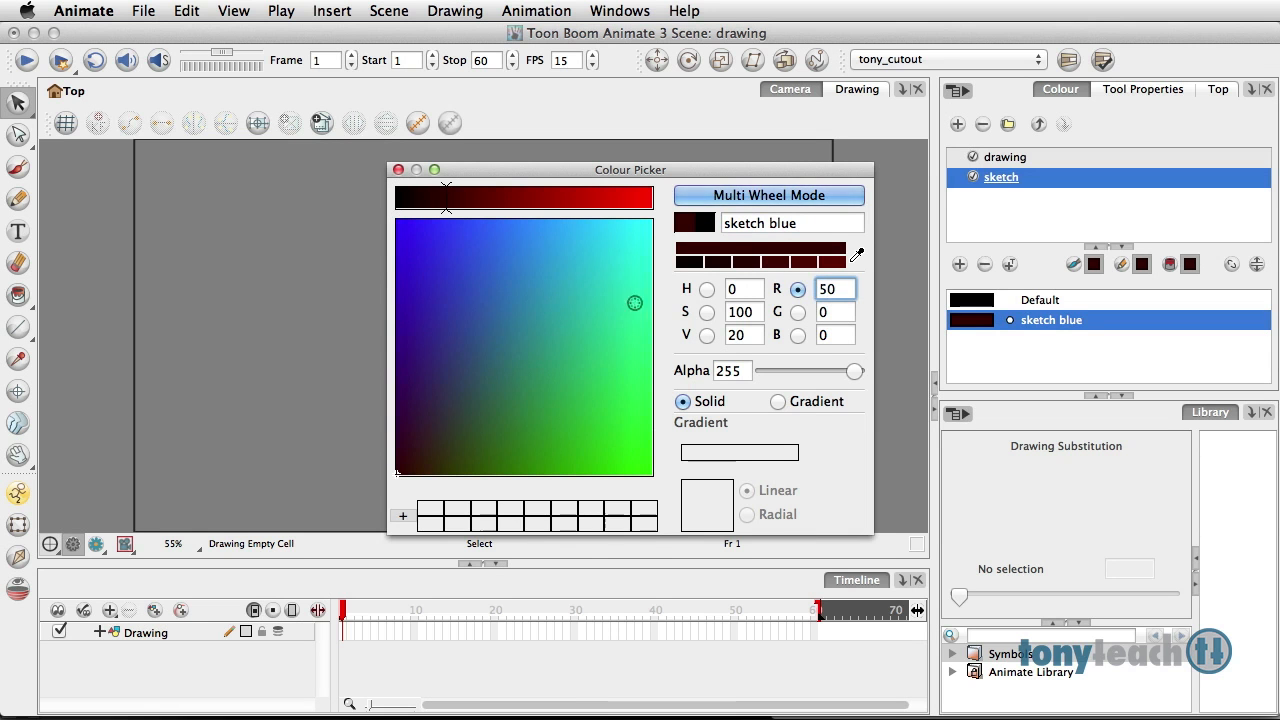
pyautogui.click(815, 311)
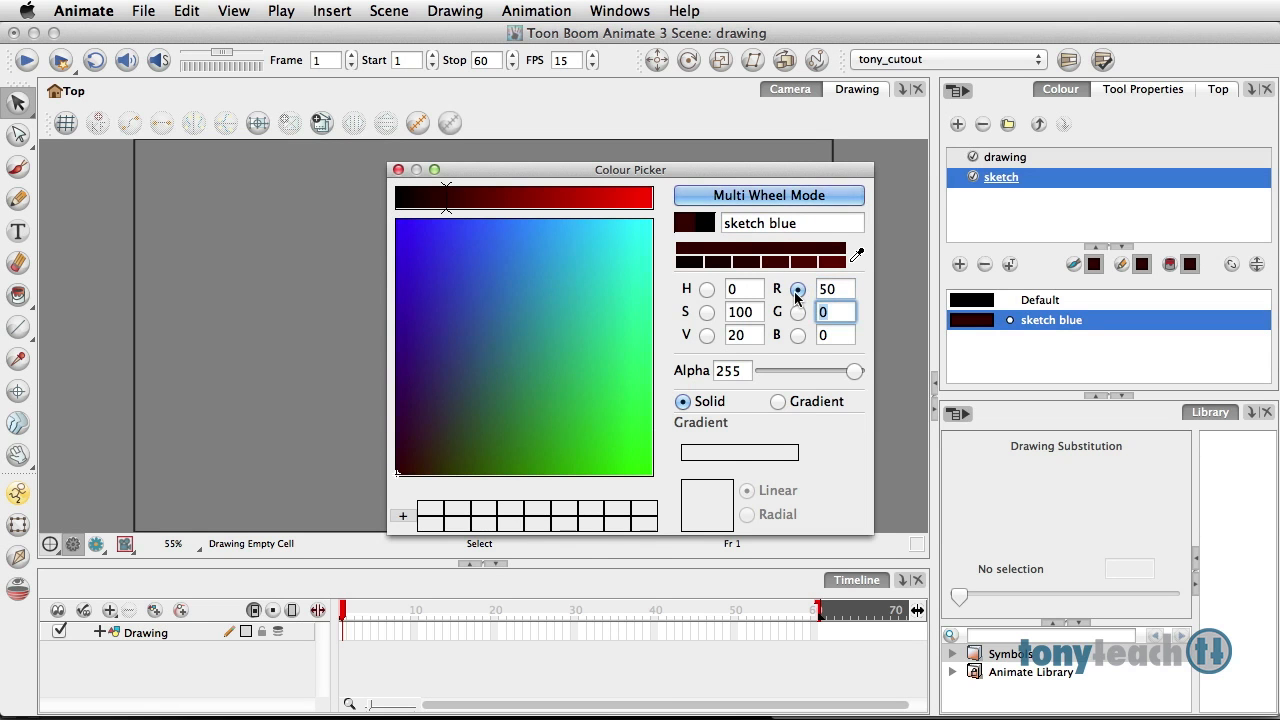
pyautogui.write('130')
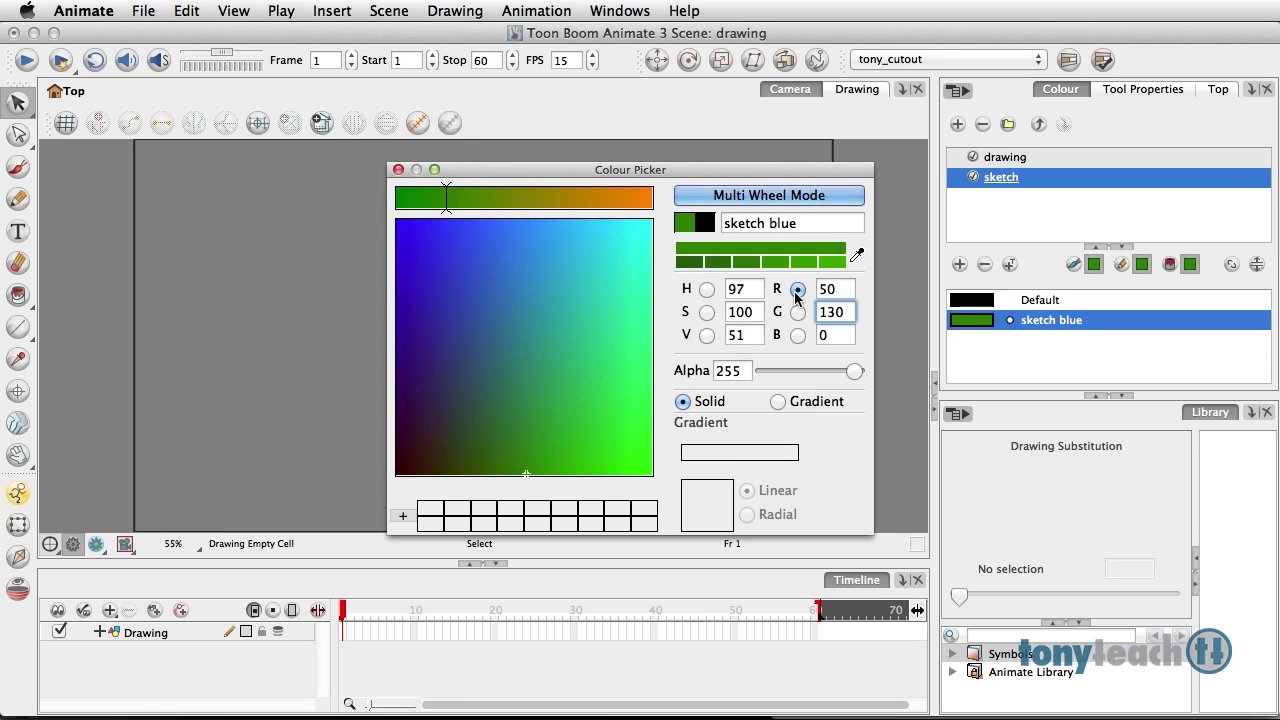
pyautogui.click(838, 337)
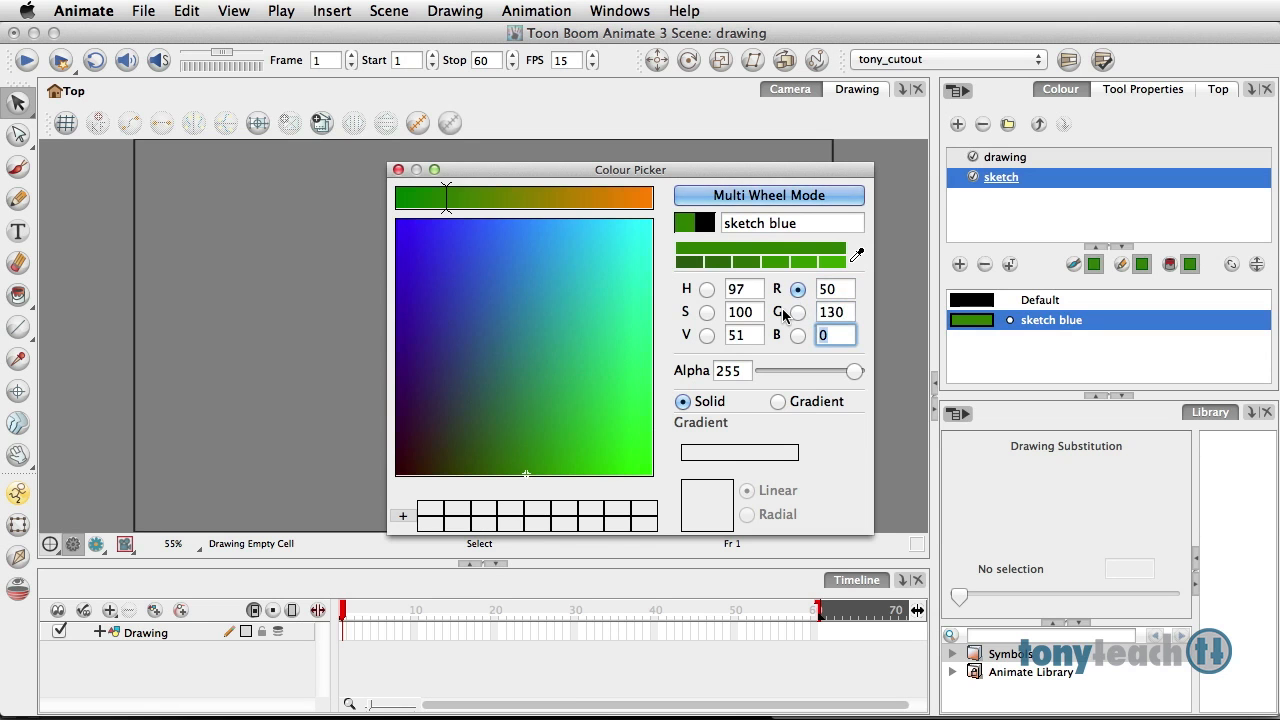
pyautogui.write('200')
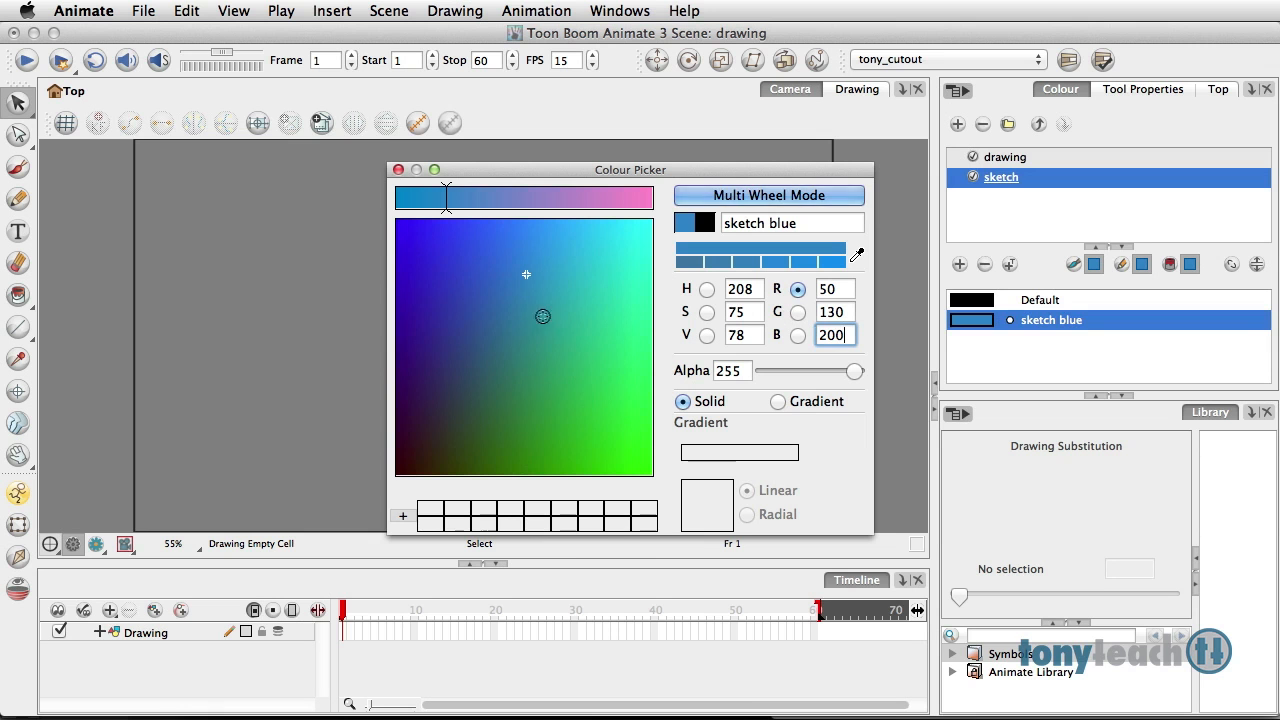
pyautogui.doubleClick(741, 371)
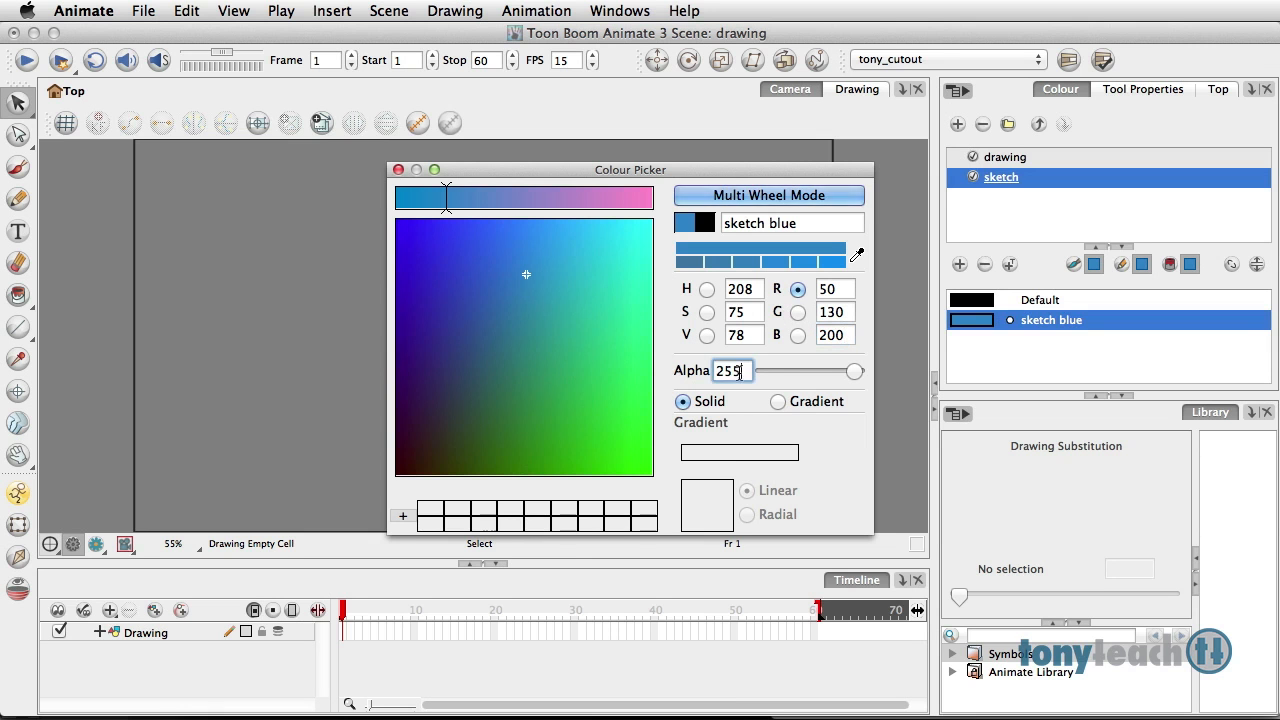
pyautogui.write('70')
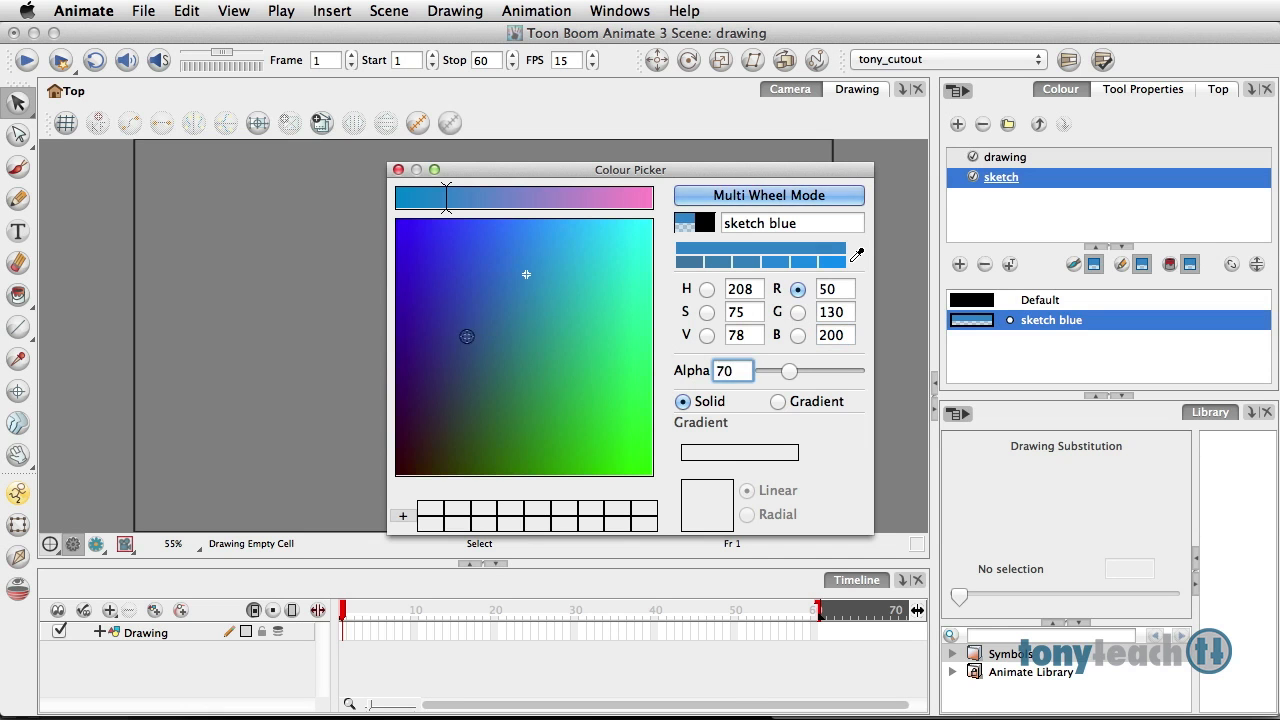
pyautogui.click(398, 169)
# Step: Brush a row of five separate circles in the Drawing view with the palette's black Default colour
pyautogui.click(966, 321)
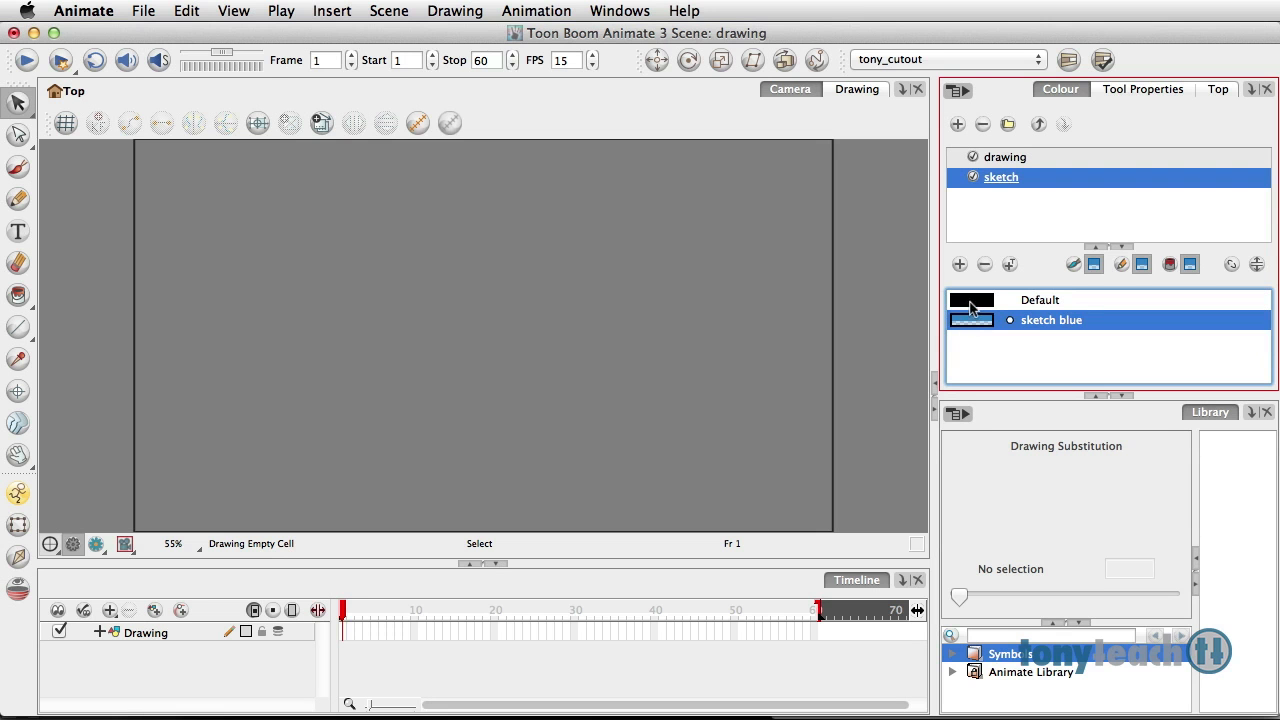
pyautogui.click(972, 304)
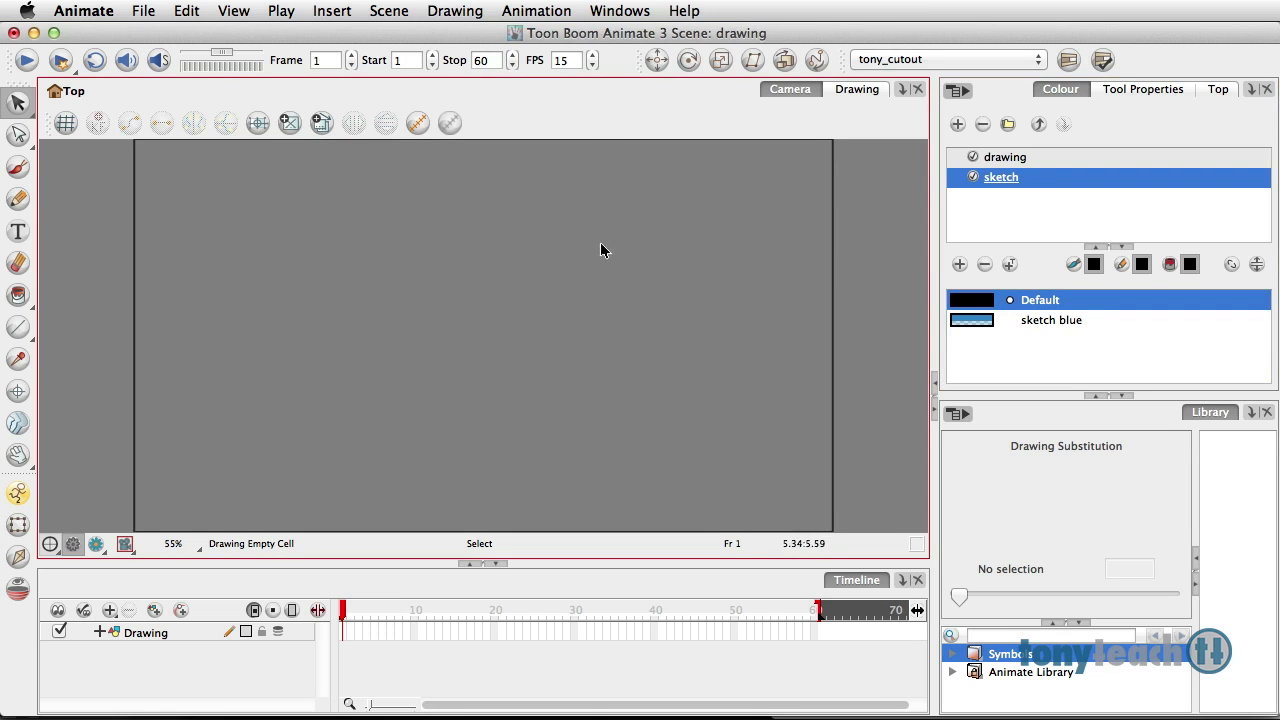
pyautogui.click(852, 92)
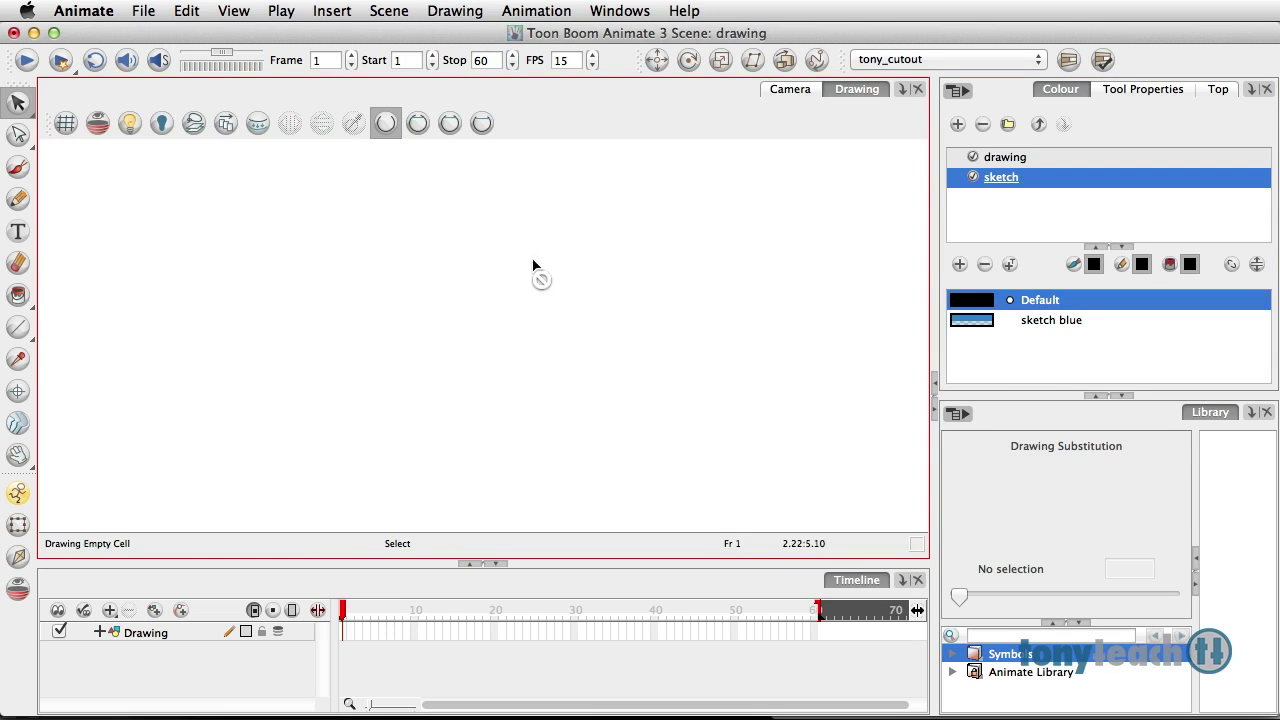
pyautogui.click(18, 167)
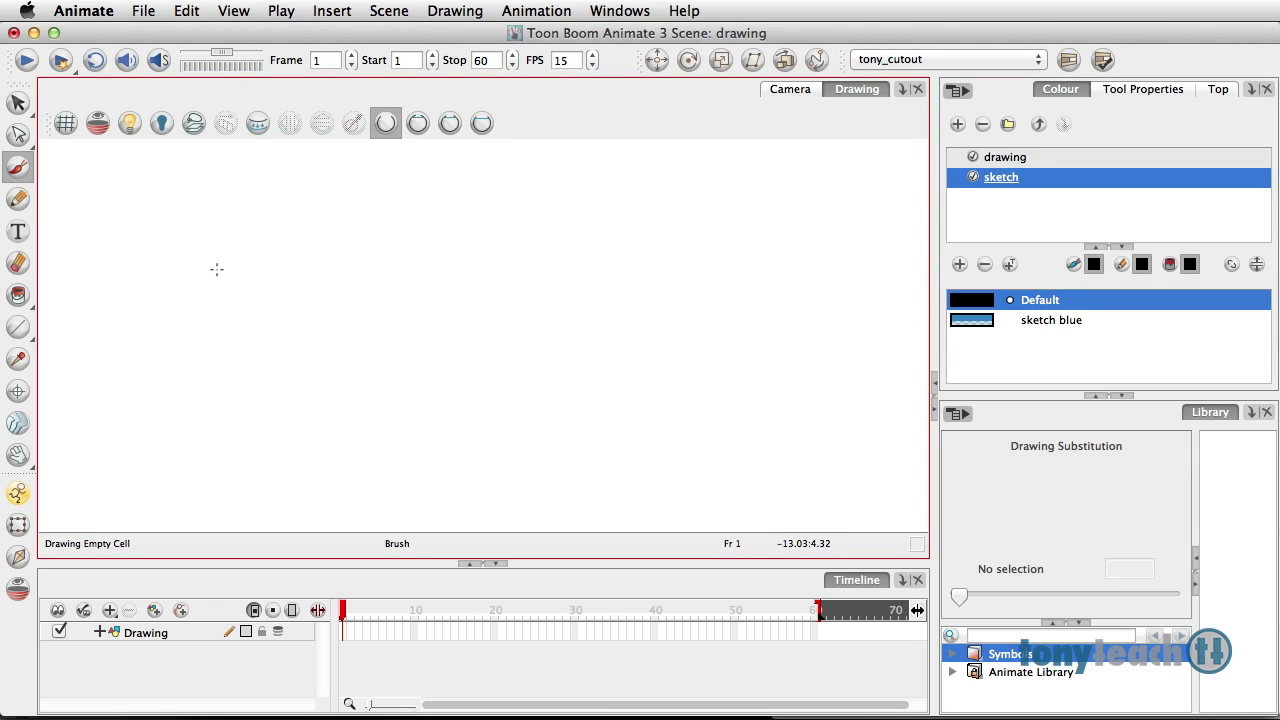
pyautogui.press('o')
pyautogui.moveTo(239, 264); pyautogui.dragTo(237, 264)
pyautogui.moveTo(222, 216)
pyautogui.mouseDown()
pyautogui.moveTo(214, 223)
pyautogui.moveTo(224, 218)
pyautogui.mouseUp()
pyautogui.moveTo(363, 223); pyautogui.dragTo(362, 224)
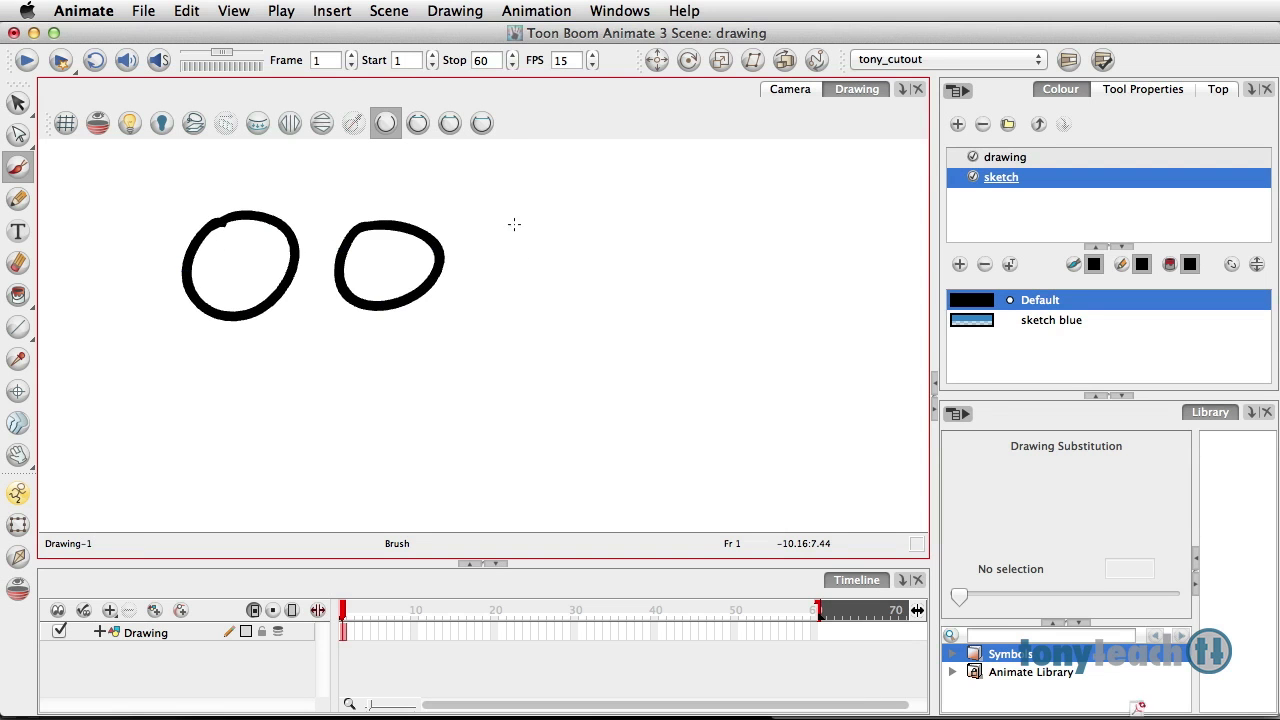
pyautogui.moveTo(514, 224); pyautogui.dragTo(518, 223)
pyautogui.moveTo(645, 245); pyautogui.dragTo(655, 238)
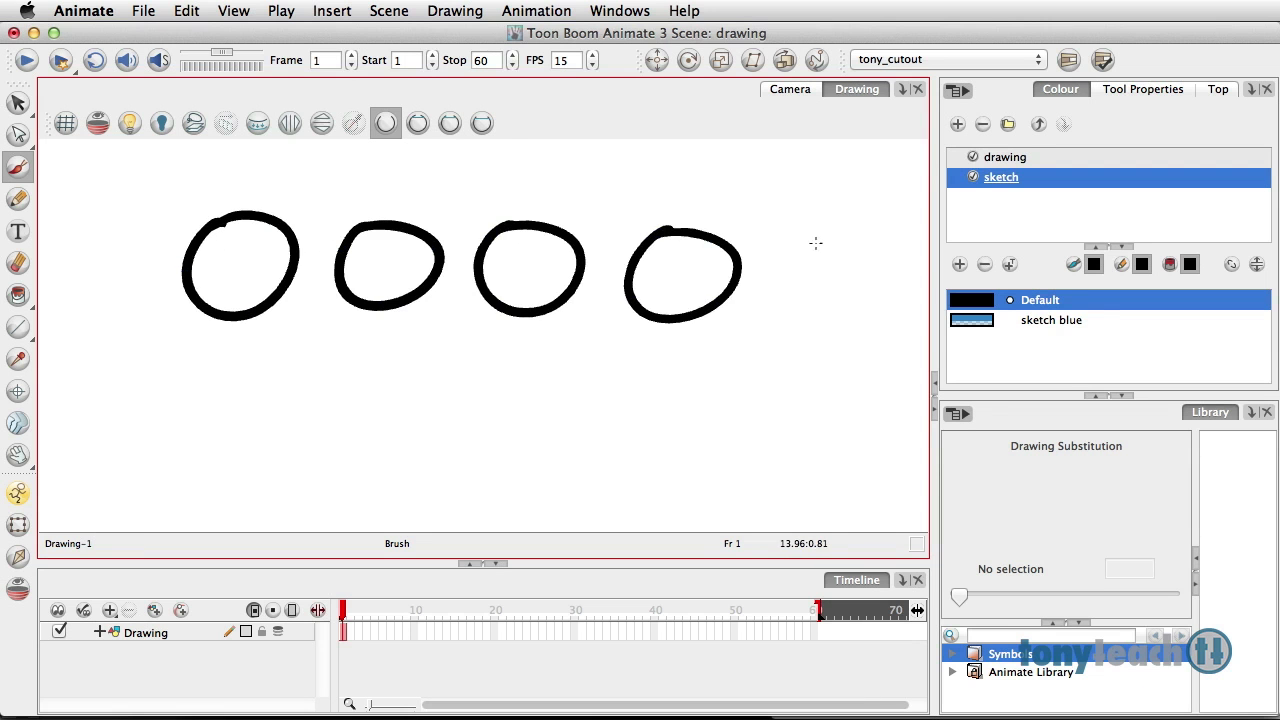
pyautogui.moveTo(812, 217)
pyautogui.mouseDown()
pyautogui.moveTo(765, 256)
pyautogui.moveTo(818, 220)
pyautogui.mouseUp()
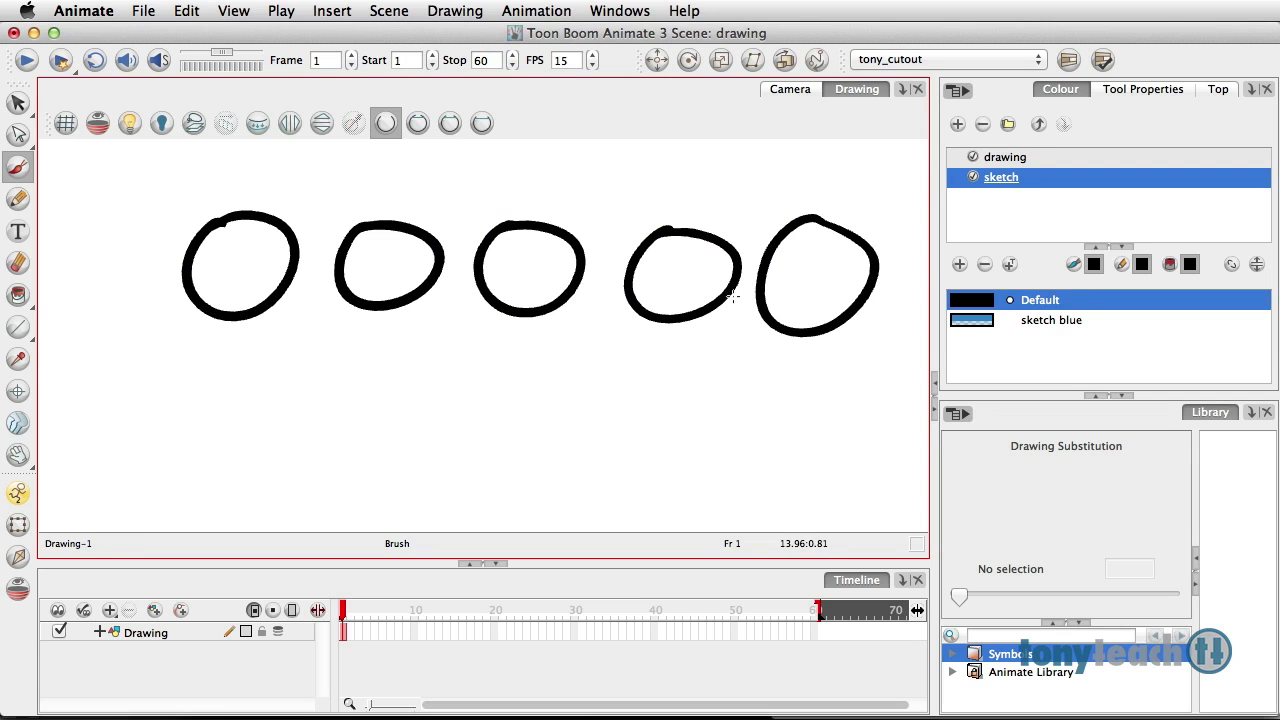
# Step: Brush overlapping circles below and beside the black row with the semi-transparent sketch blue colour
pyautogui.click(972, 326)
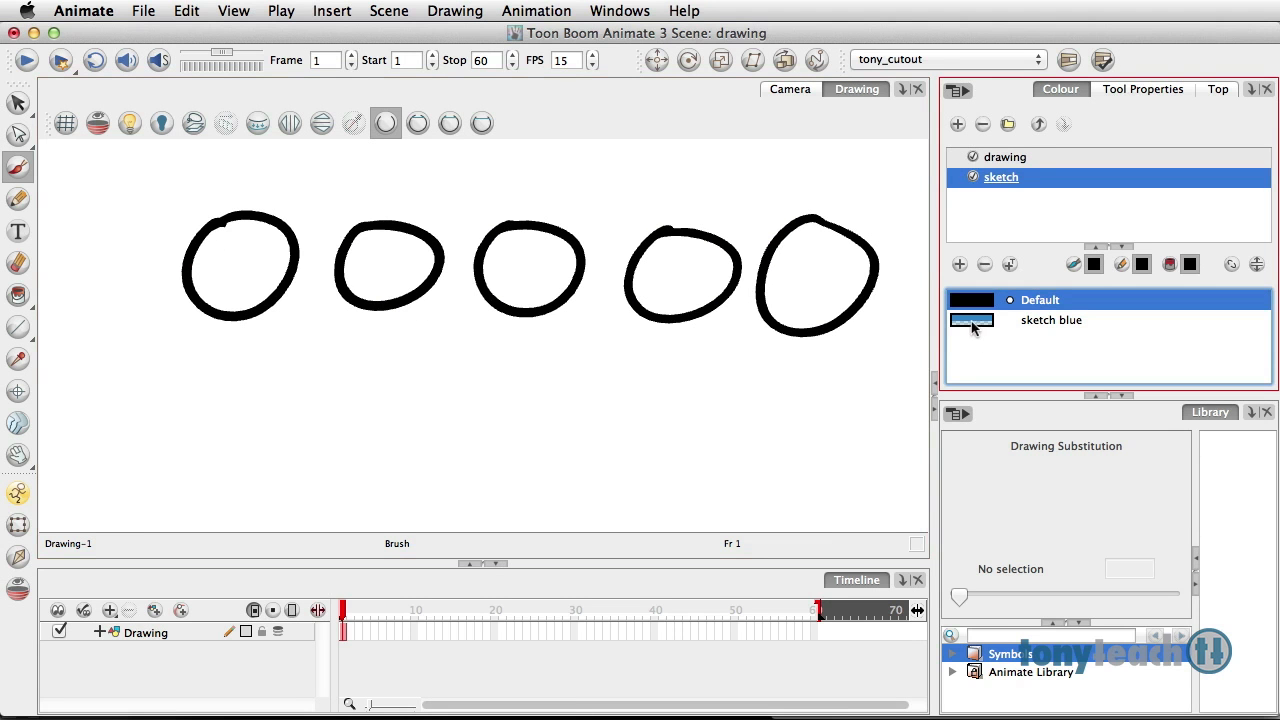
pyautogui.click(980, 322)
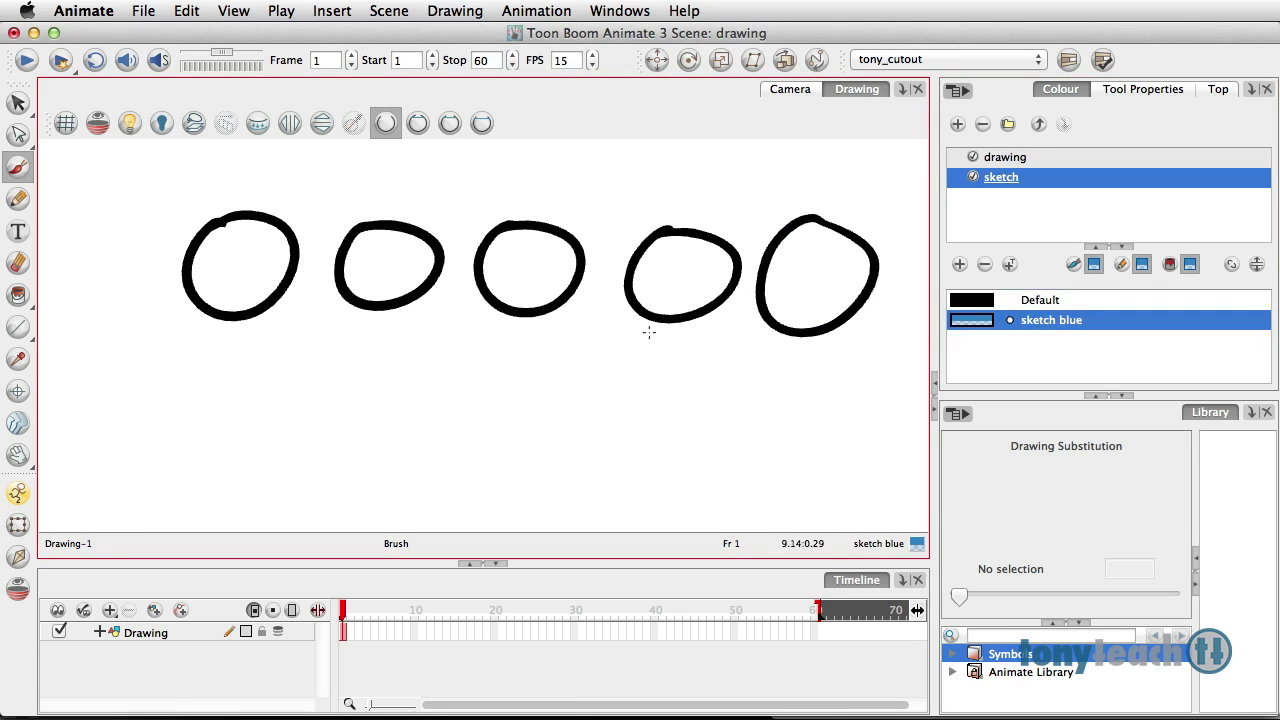
pyautogui.moveTo(340, 342)
pyautogui.mouseDown()
pyautogui.moveTo(271, 434)
pyautogui.moveTo(429, 400)
pyautogui.mouseUp()
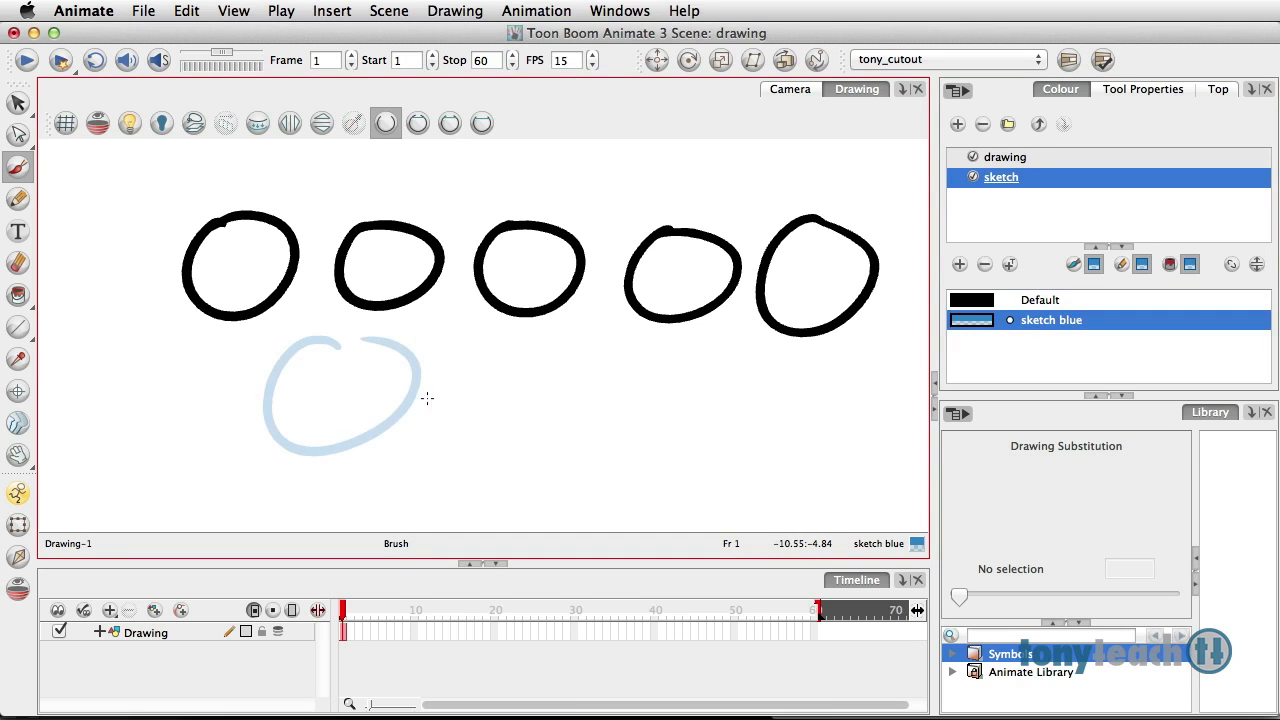
pyautogui.moveTo(415, 342)
pyautogui.mouseDown()
pyautogui.moveTo(427, 398)
pyautogui.moveTo(359, 404)
pyautogui.moveTo(475, 347)
pyautogui.moveTo(469, 443)
pyautogui.moveTo(477, 339)
pyautogui.moveTo(563, 391)
pyautogui.mouseUp()
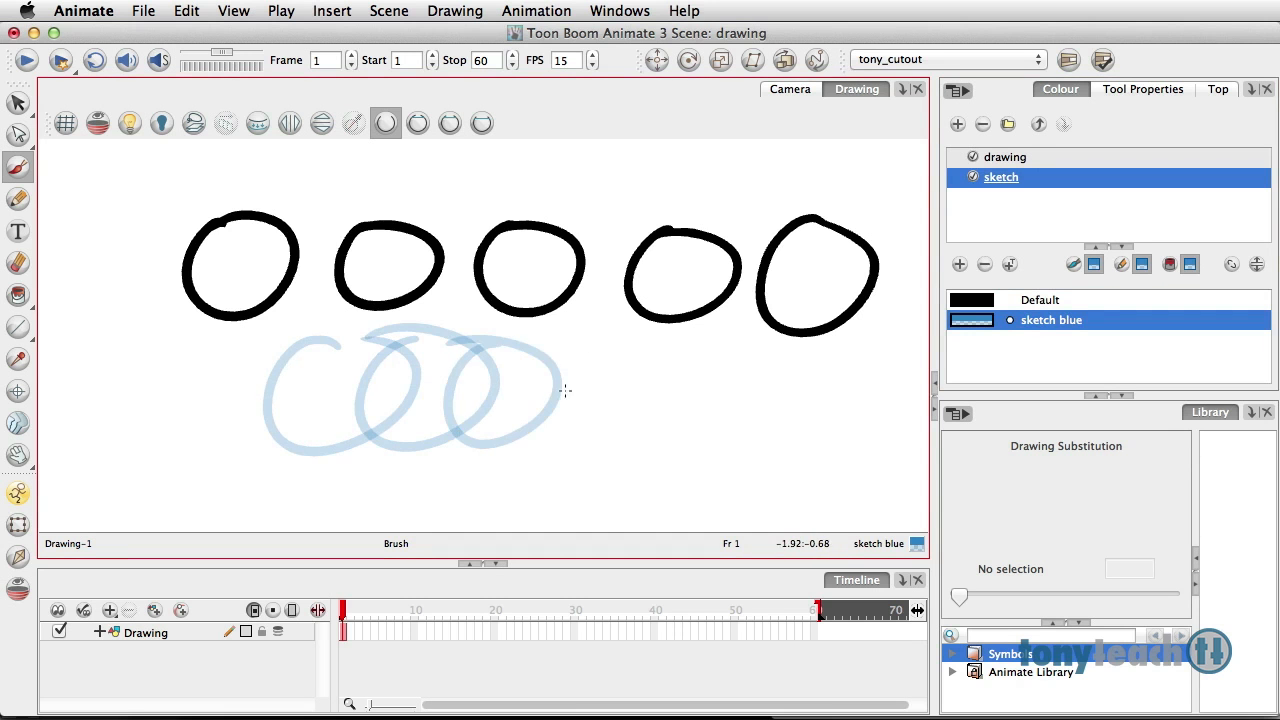
pyautogui.moveTo(540, 345)
pyautogui.mouseDown()
pyautogui.moveTo(617, 386)
pyautogui.moveTo(610, 350)
pyautogui.moveTo(671, 357)
pyautogui.moveTo(612, 349)
pyautogui.mouseUp()
pyautogui.moveTo(700, 346)
pyautogui.mouseDown()
pyautogui.moveTo(749, 366)
pyautogui.moveTo(715, 350)
pyautogui.mouseUp()
pyautogui.moveTo(140, 348)
pyautogui.mouseDown()
pyautogui.moveTo(124, 441)
pyautogui.moveTo(120, 366)
pyautogui.moveTo(150, 384)
pyautogui.moveTo(145, 359)
pyautogui.moveTo(178, 370)
pyautogui.moveTo(146, 420)
pyautogui.moveTo(162, 418)
pyautogui.moveTo(174, 468)
pyautogui.mouseUp()
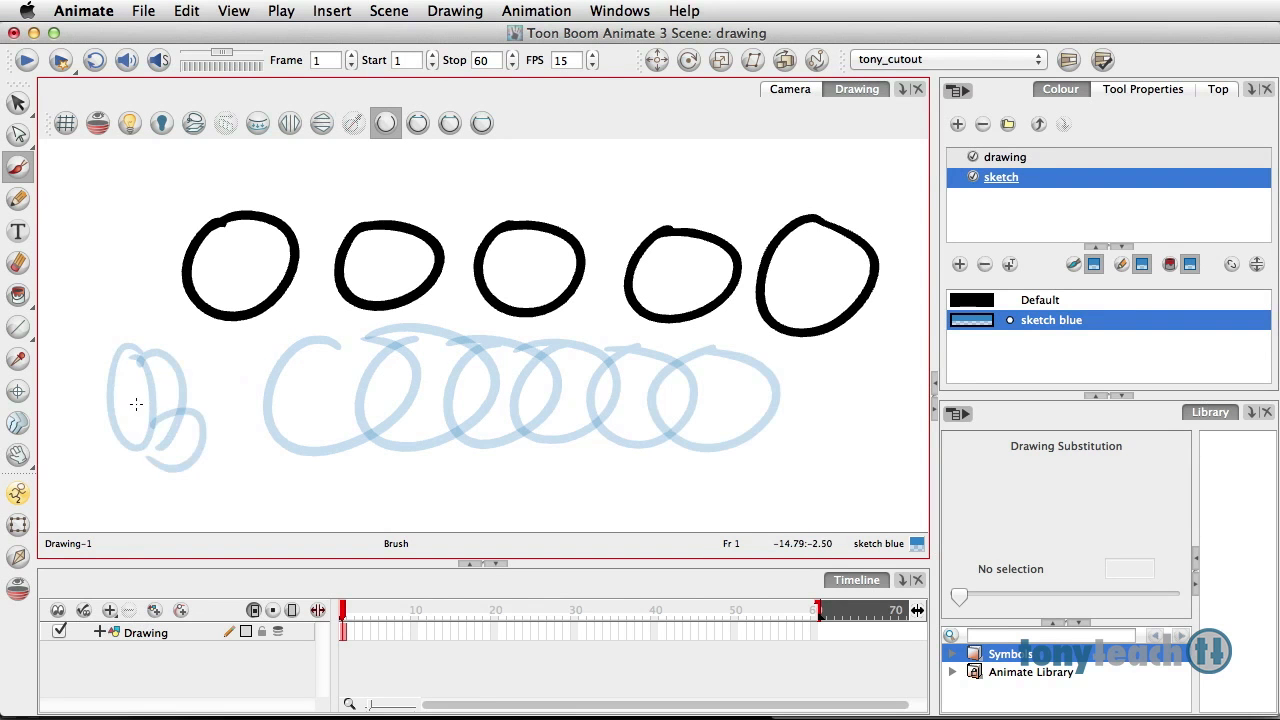
# Step: Brush a rough cartoon head with eyes, spiky hair, ear and neck beside the blue circles in the sketch blue colour
pyautogui.moveTo(116, 406)
pyautogui.mouseDown()
pyautogui.moveTo(176, 395)
pyautogui.moveTo(152, 424)
pyautogui.moveTo(145, 397)
pyautogui.moveTo(150, 427)
pyautogui.moveTo(148, 401)
pyautogui.moveTo(177, 391)
pyautogui.moveTo(172, 415)
pyautogui.moveTo(174, 359)
pyautogui.moveTo(138, 342)
pyautogui.moveTo(138, 362)
pyautogui.moveTo(101, 399)
pyautogui.moveTo(108, 368)
pyautogui.moveTo(150, 359)
pyautogui.moveTo(152, 341)
pyautogui.moveTo(173, 349)
pyautogui.moveTo(147, 368)
pyautogui.moveTo(73, 323)
pyautogui.moveTo(111, 261)
pyautogui.moveTo(151, 255)
pyautogui.moveTo(122, 318)
pyautogui.moveTo(185, 328)
pyautogui.mouseUp()
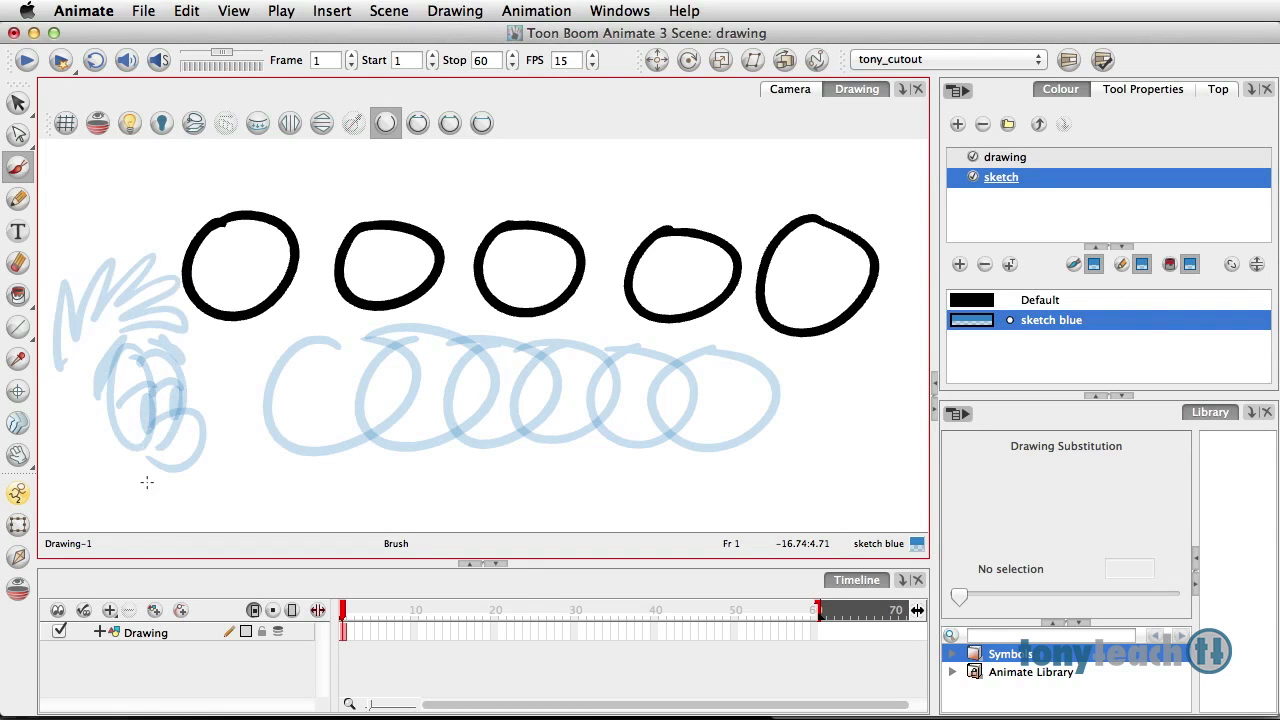
pyautogui.moveTo(72, 426)
pyautogui.mouseDown()
pyautogui.moveTo(49, 475)
pyautogui.moveTo(72, 454)
pyautogui.mouseUp()
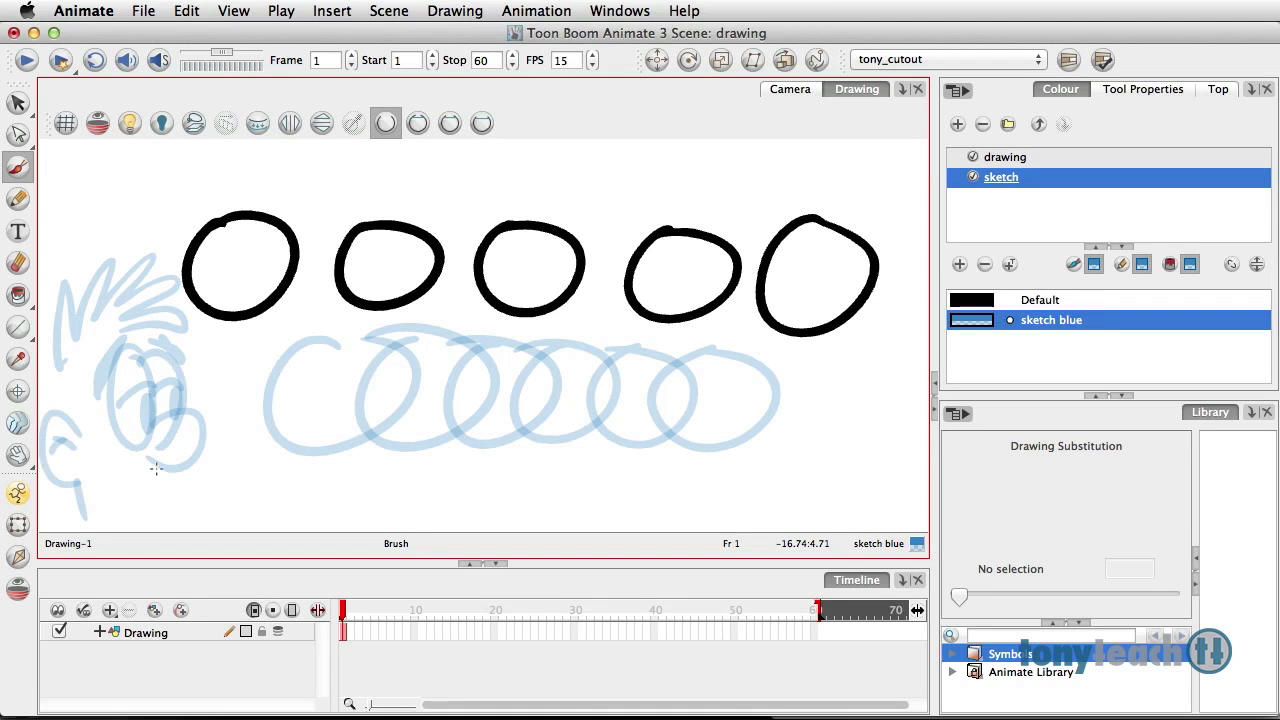
pyautogui.moveTo(156, 467); pyautogui.dragTo(151, 520)
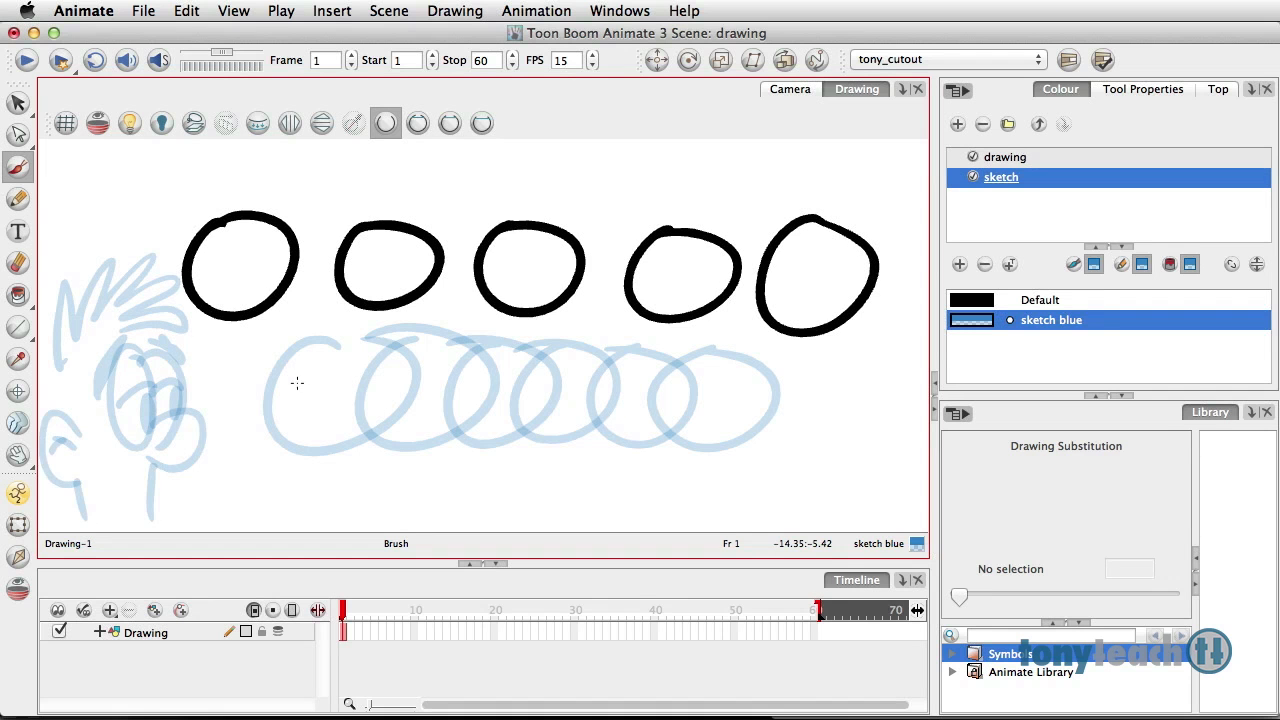
pyautogui.click(1040, 300)
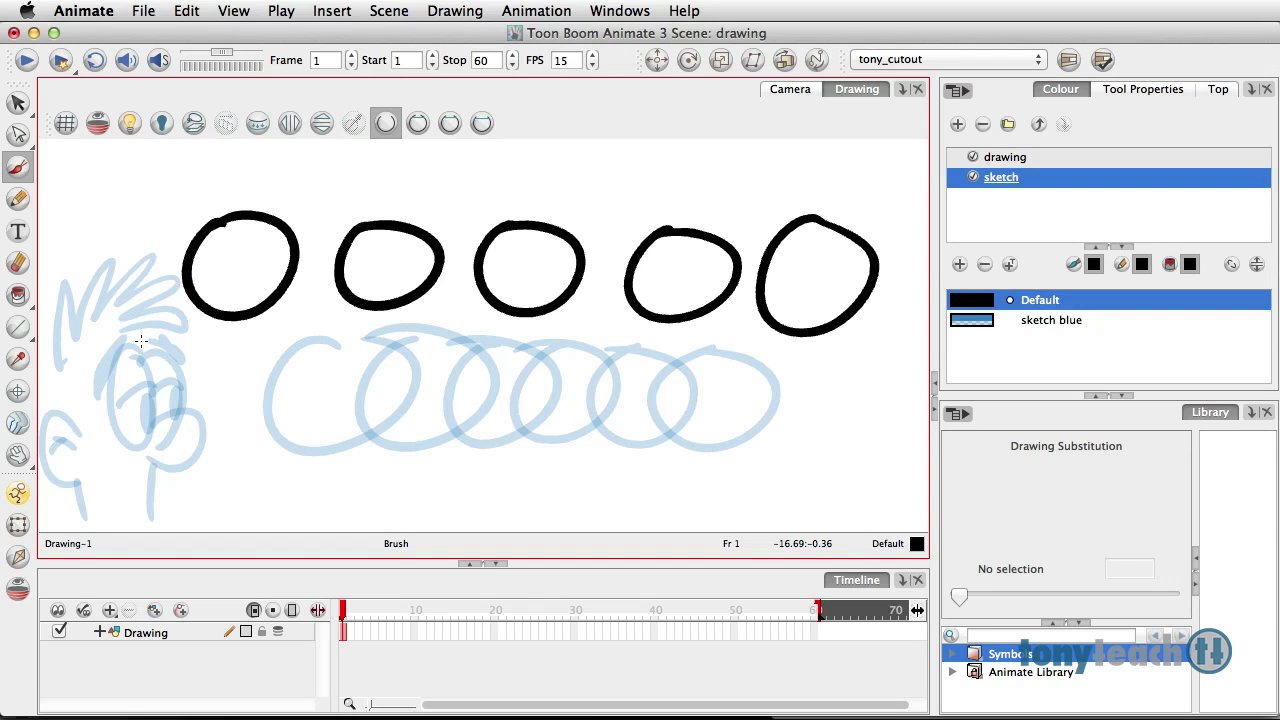
# Step: Create a new colour palette named vintage
pyautogui.click(962, 92)
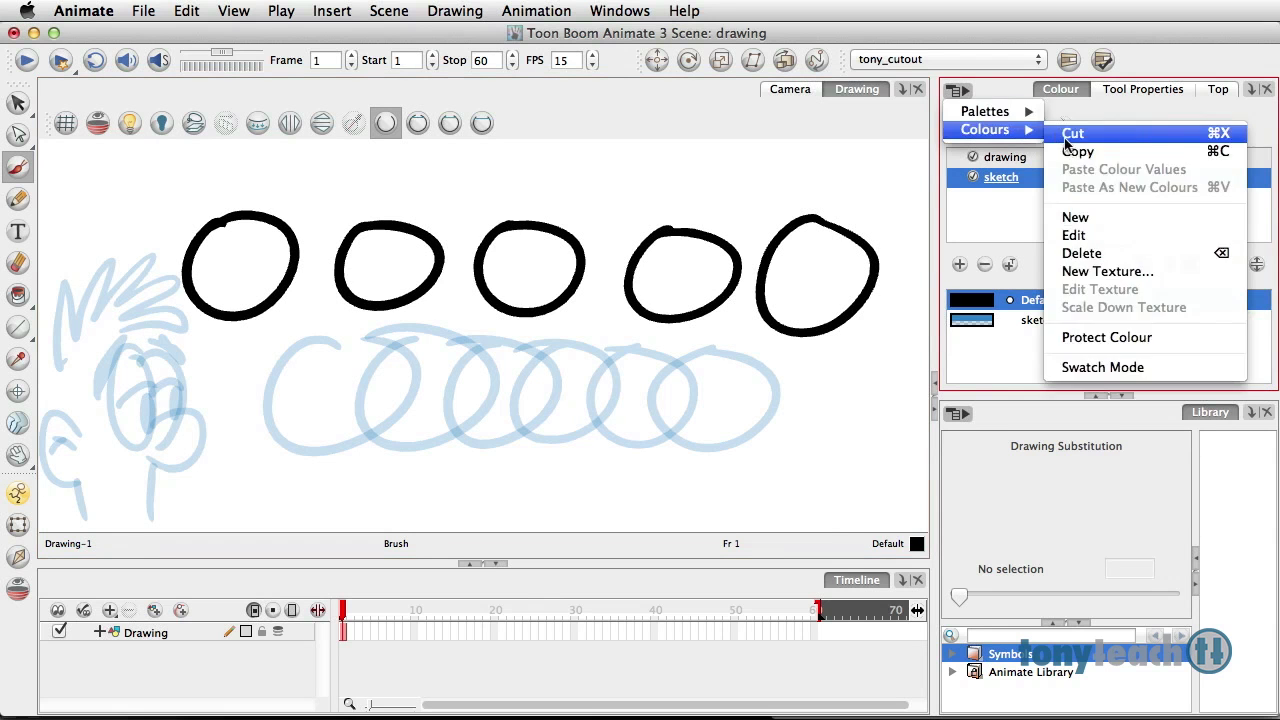
pyautogui.moveTo(990, 111)
pyautogui.click(1080, 116)
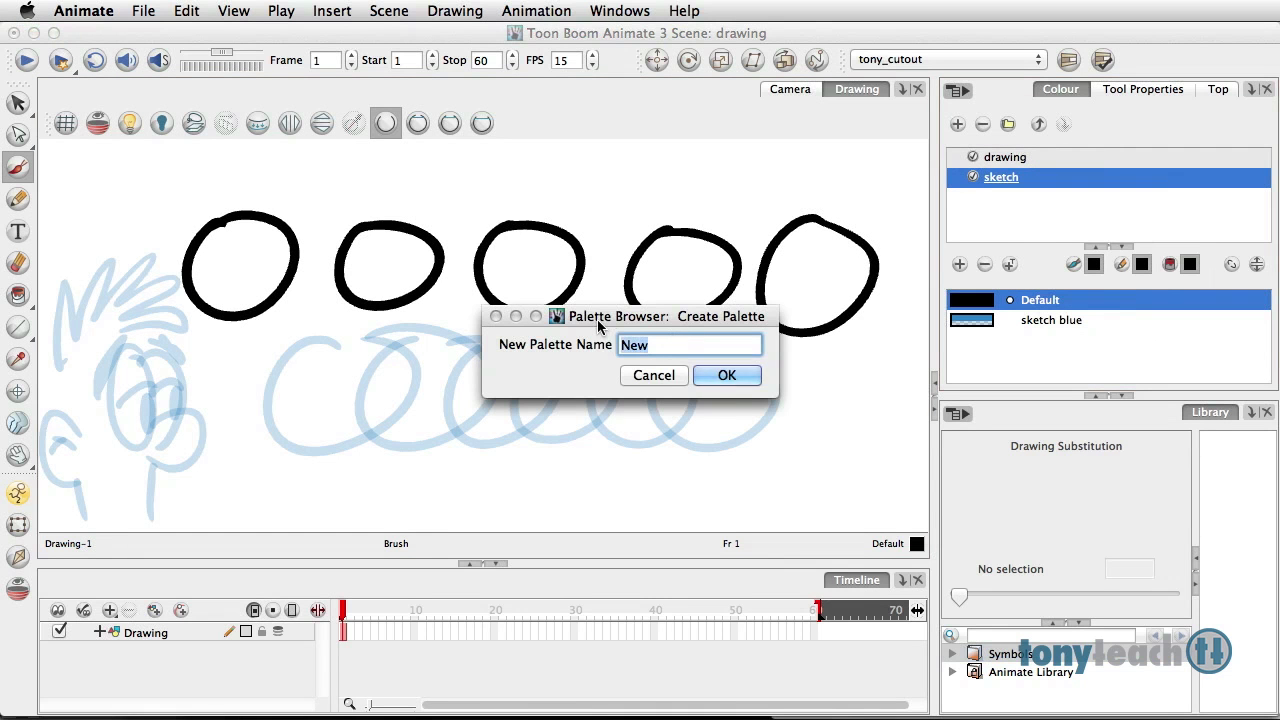
pyautogui.write('vintage')
pyautogui.click(727, 375)
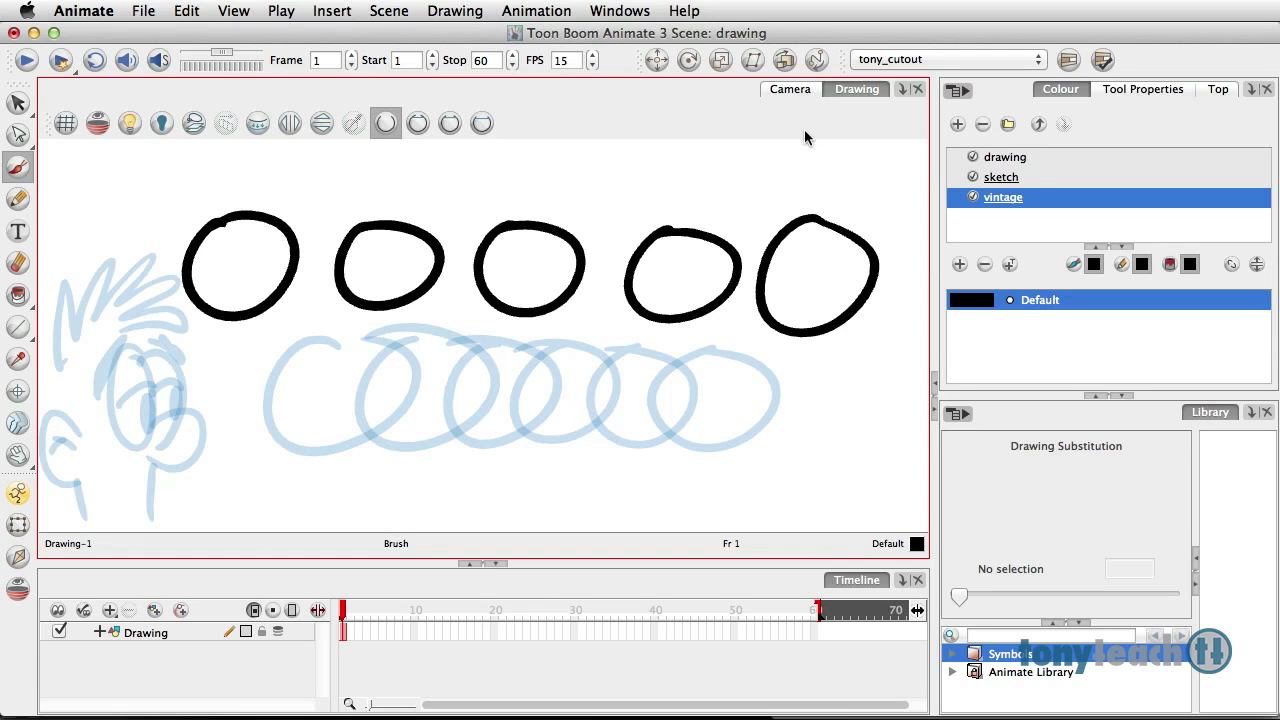
# Step: Show the drawing in the Camera view and delete all of its artwork
pyautogui.click(790, 89)
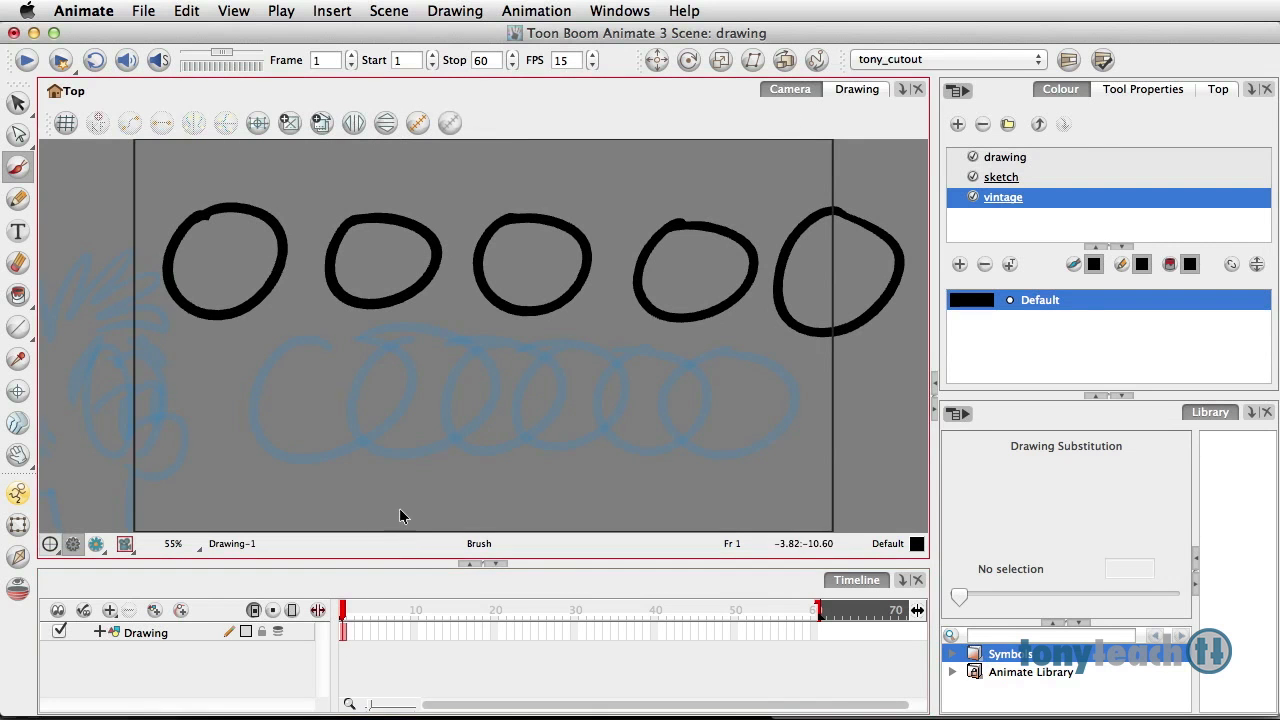
pyautogui.press('super+a')
pyautogui.press('Delete')
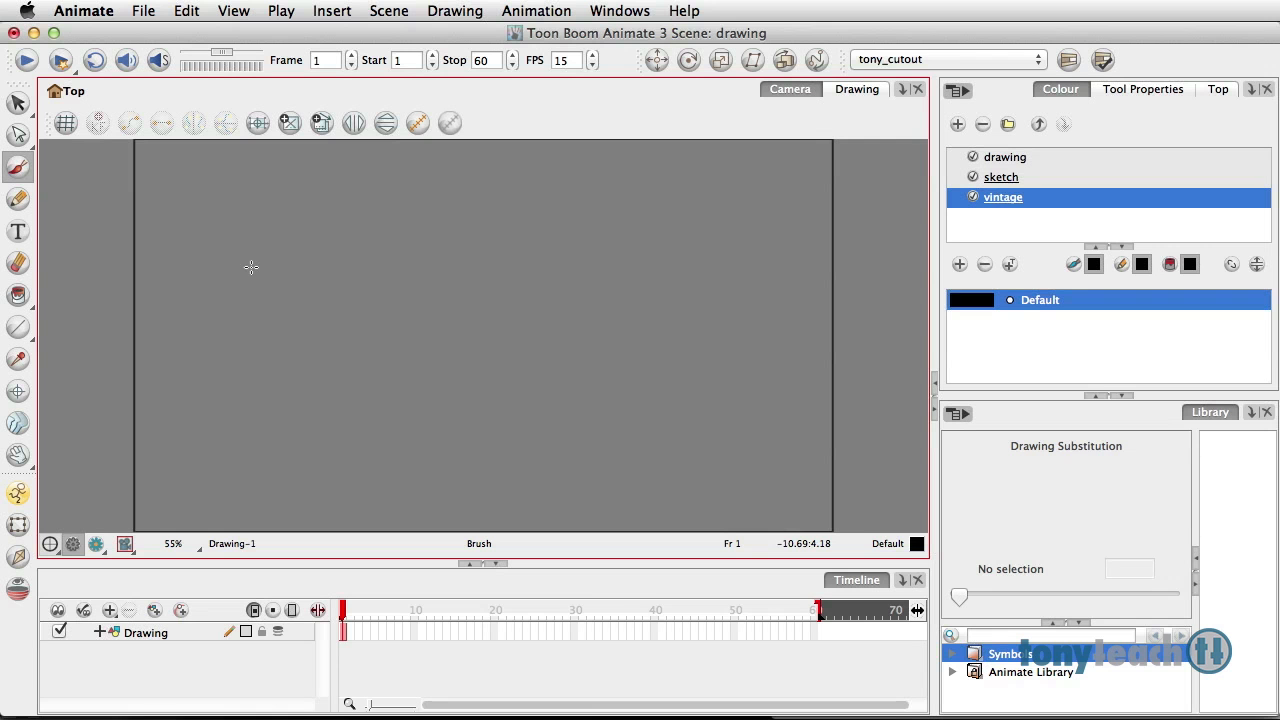
# Step: Import the image pub_domain_comic.jpg into the scene on its own new layer with the Fit alignment rule
pyautogui.click(144, 10)
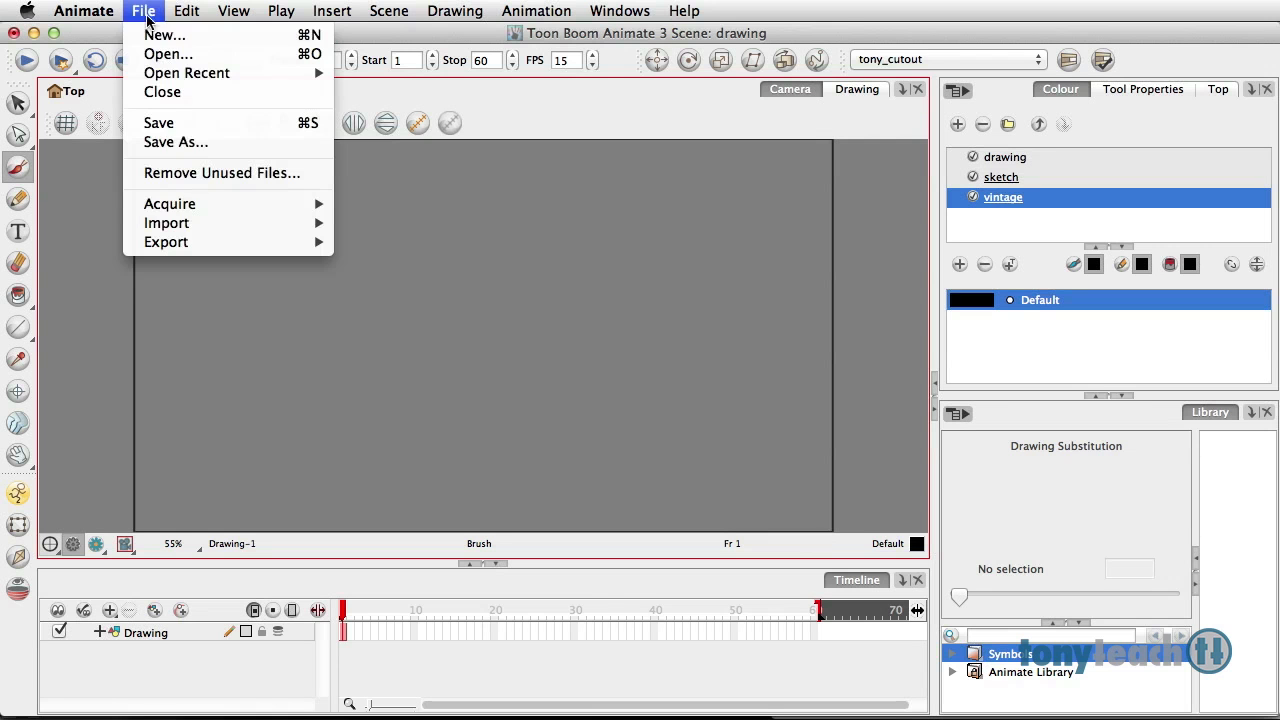
pyautogui.moveTo(200, 230)
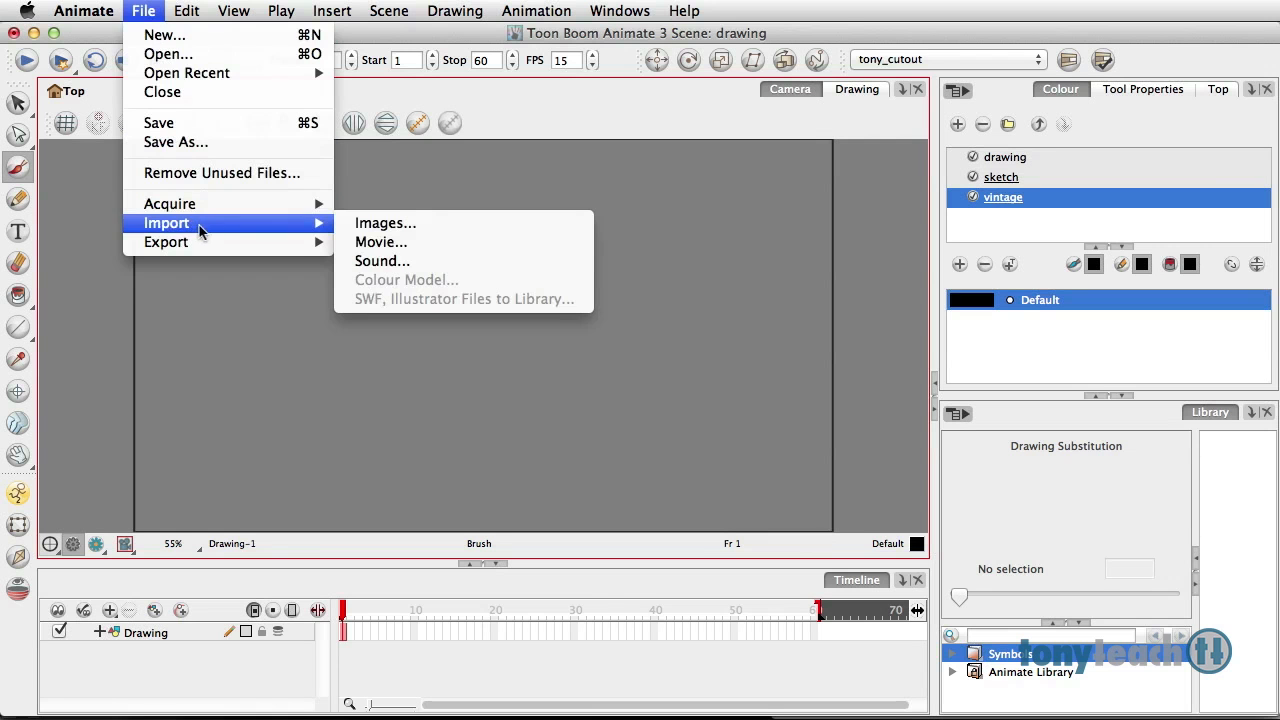
pyautogui.click(368, 223)
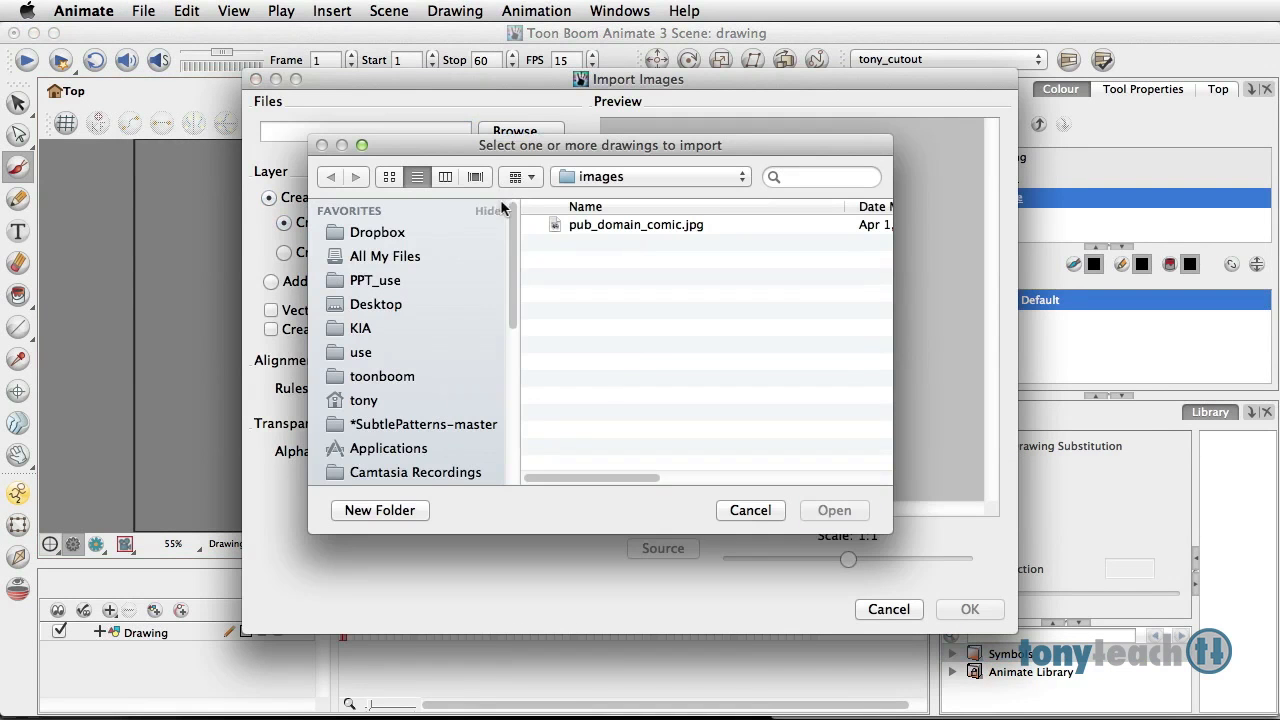
pyautogui.click(601, 225)
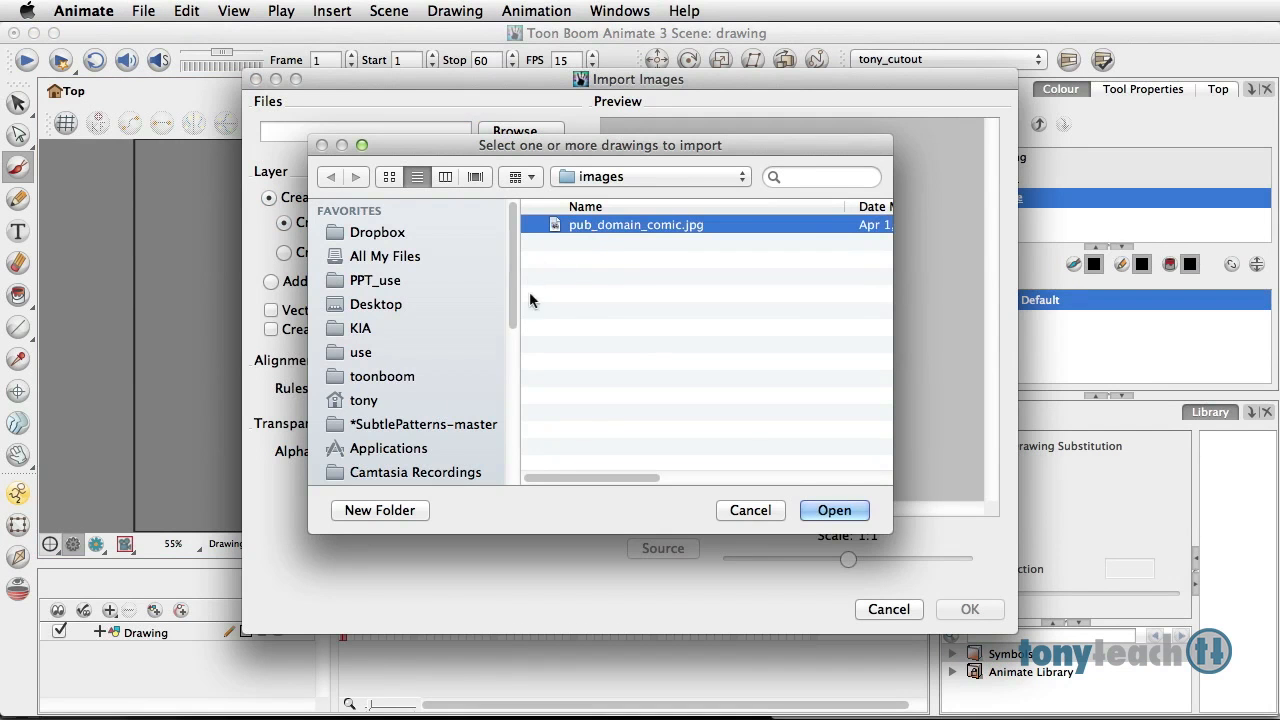
pyautogui.click(834, 511)
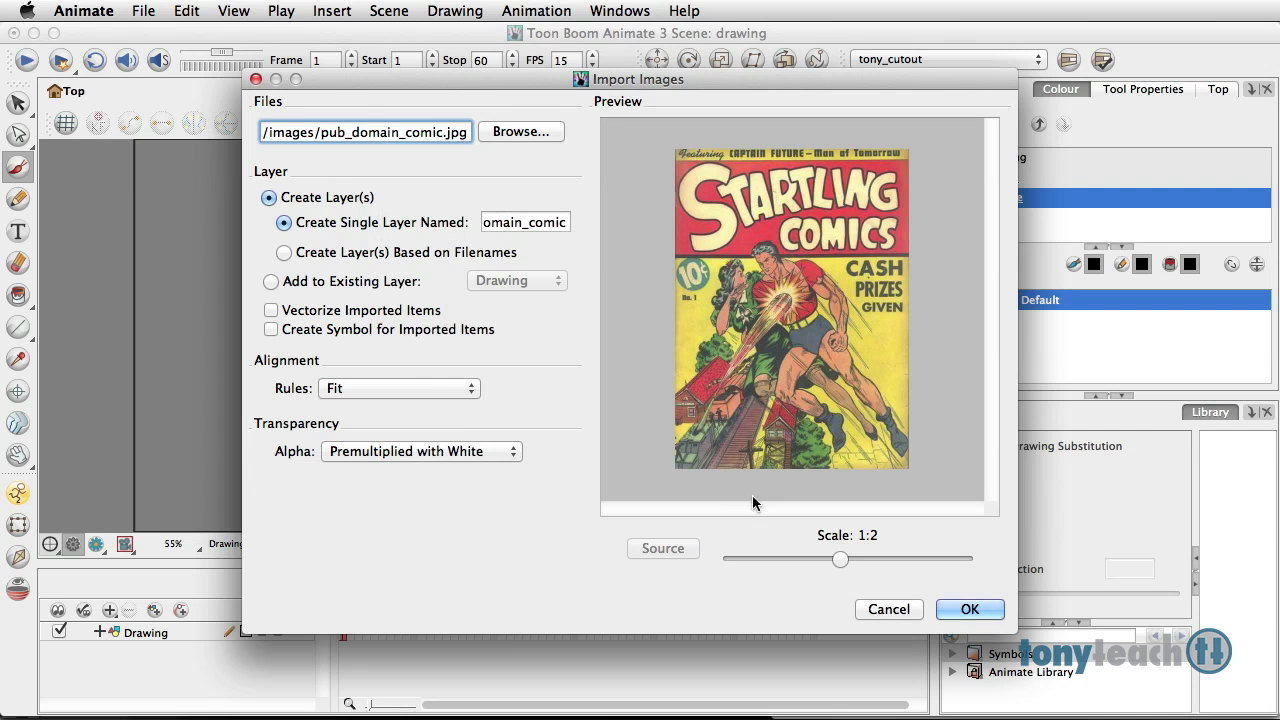
pyautogui.click(969, 609)
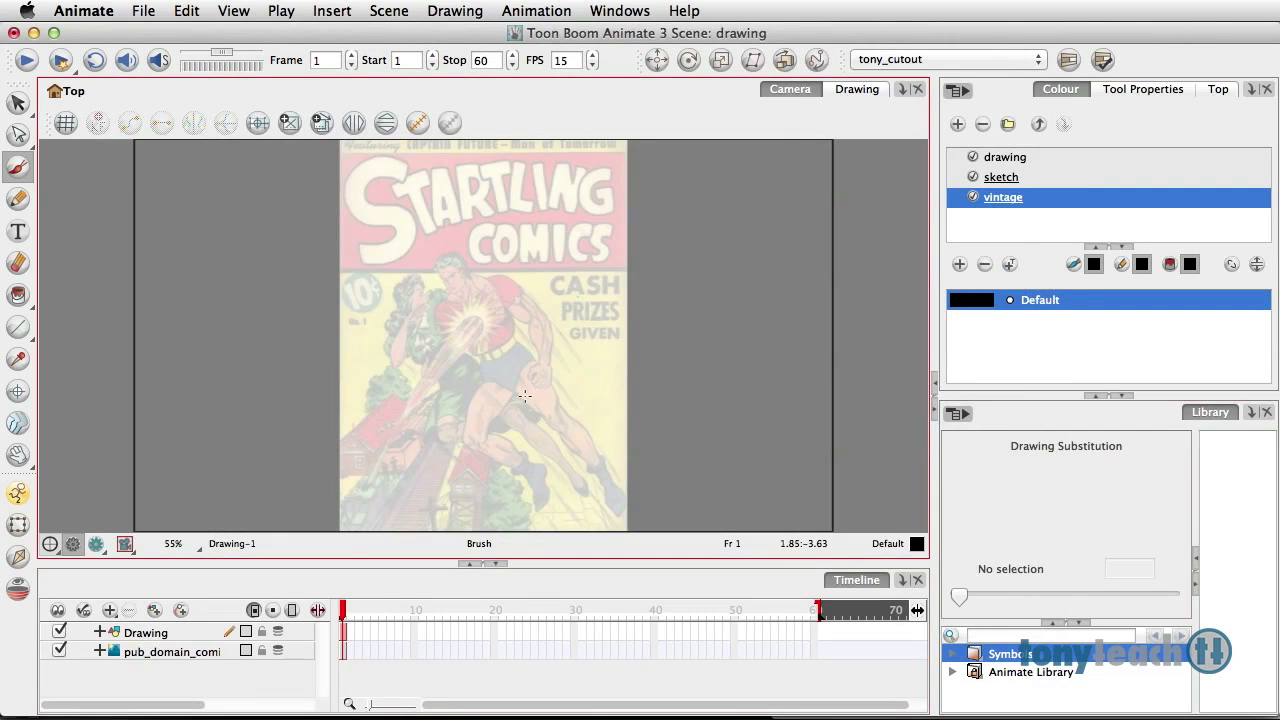
# Step: Move the comic cover with the Transform tool so it straddles the camera frame's right edge, and deselect it
pyautogui.click(345, 651)
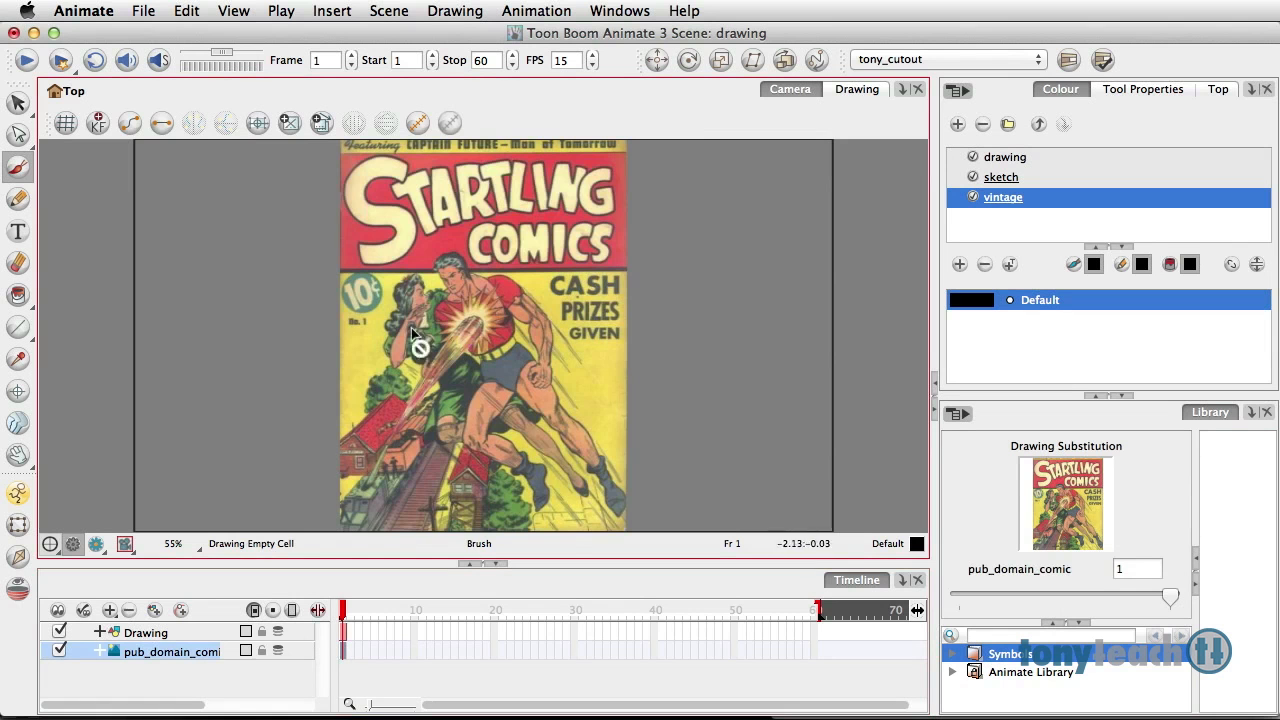
pyautogui.hotkey('alt', 's')
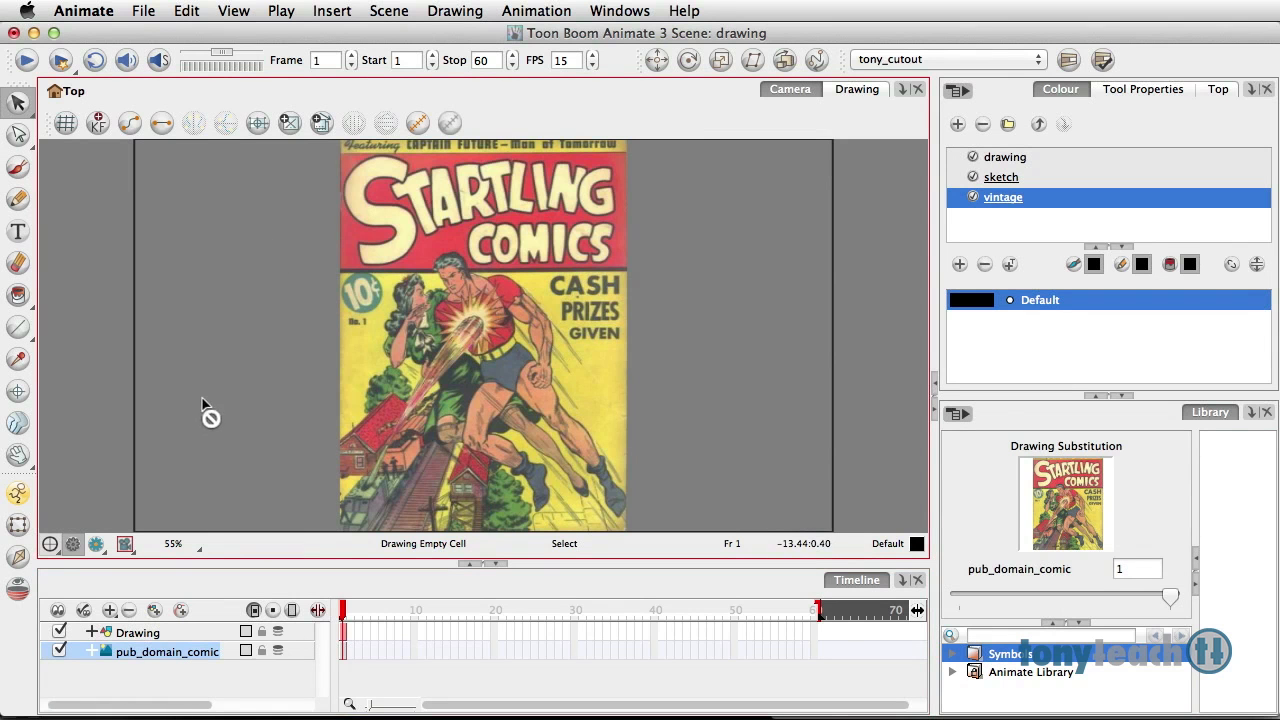
pyautogui.click(18, 524)
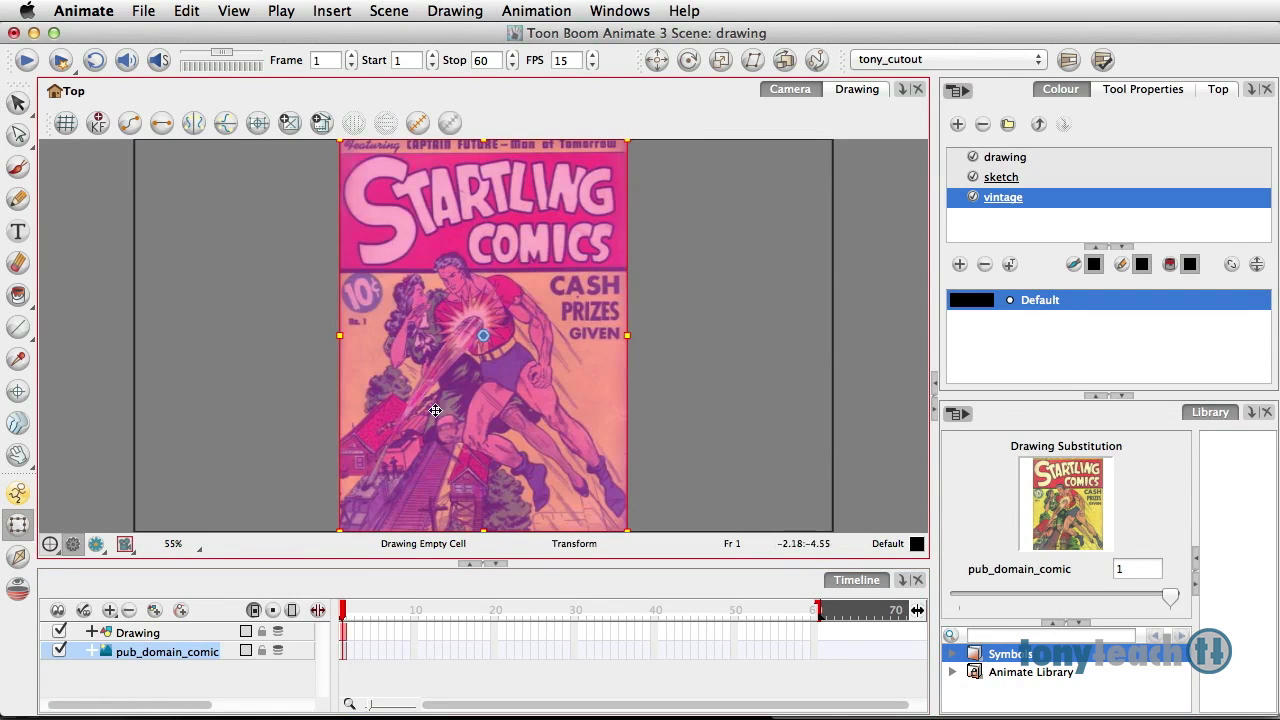
pyautogui.moveTo(435, 410)
pyautogui.mouseDown()
pyautogui.moveTo(752, 405)
pyautogui.moveTo(697, 394)
pyautogui.mouseUp()
pyautogui.click(985, 357)
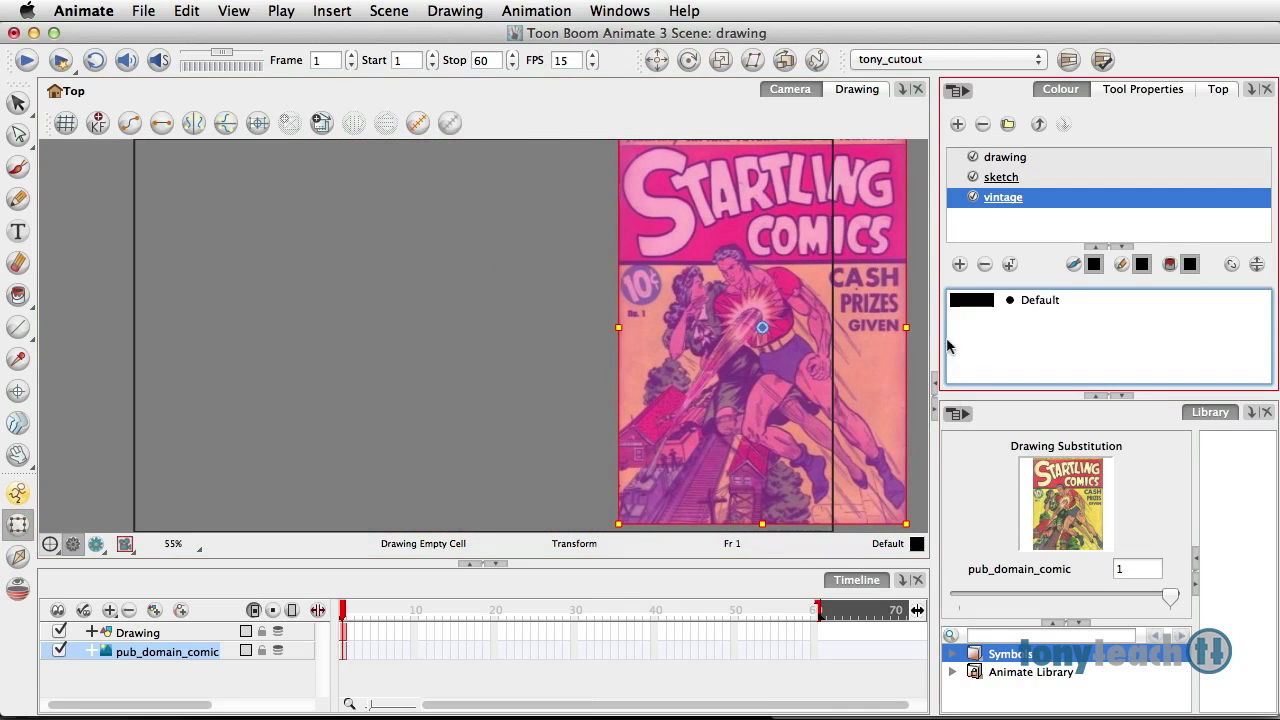
pyautogui.click(570, 404)
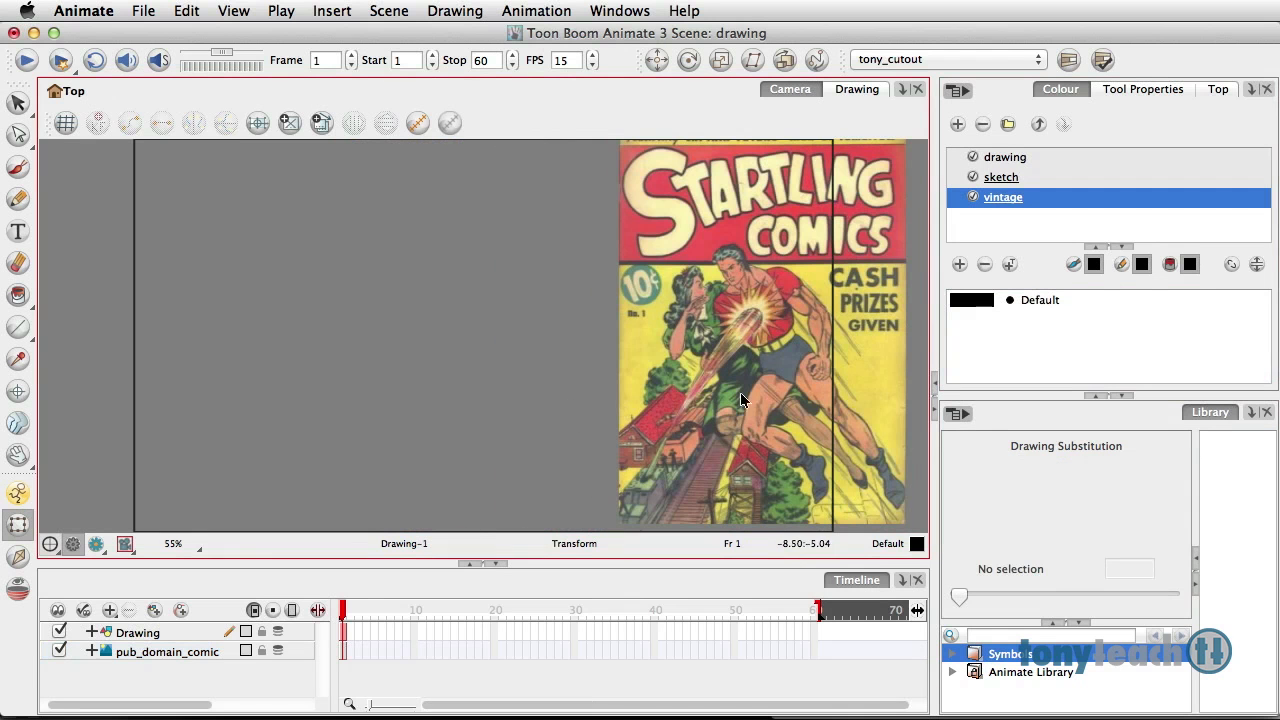
# Step: Add a new colour to the vintage palette and sample the red of the comic's title banner for it
pyautogui.click(959, 266)
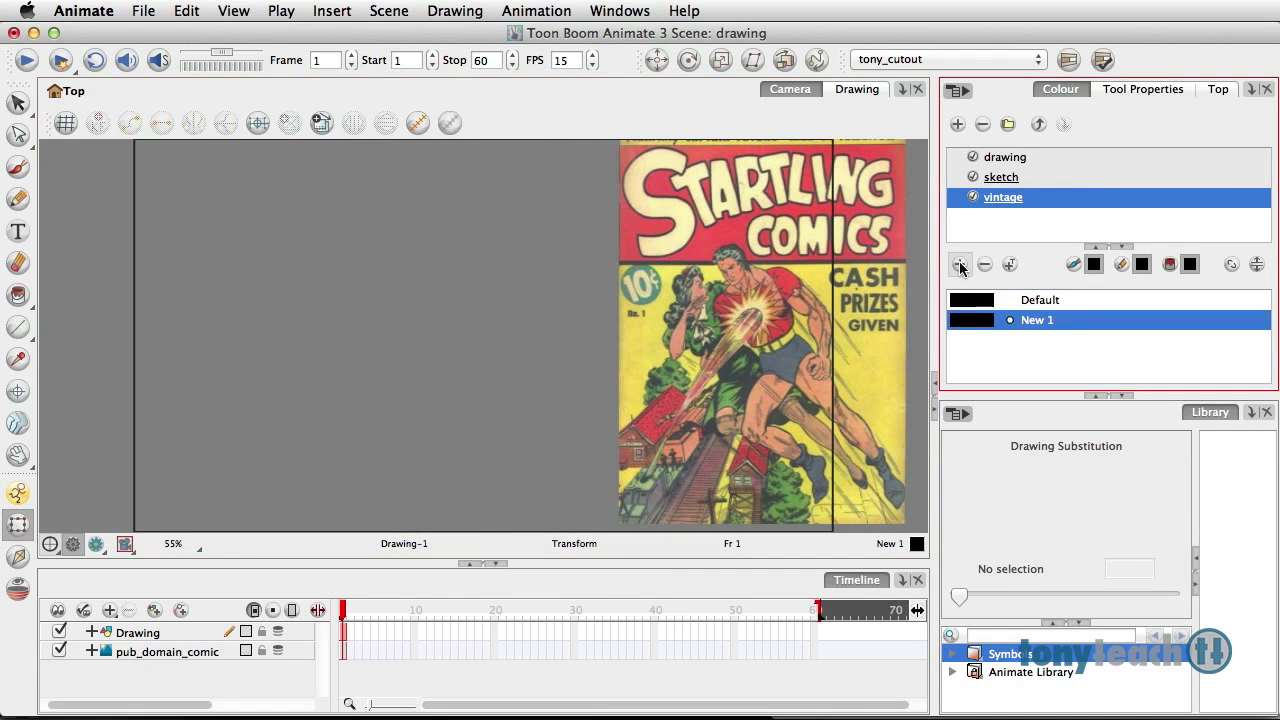
pyautogui.doubleClick(973, 321)
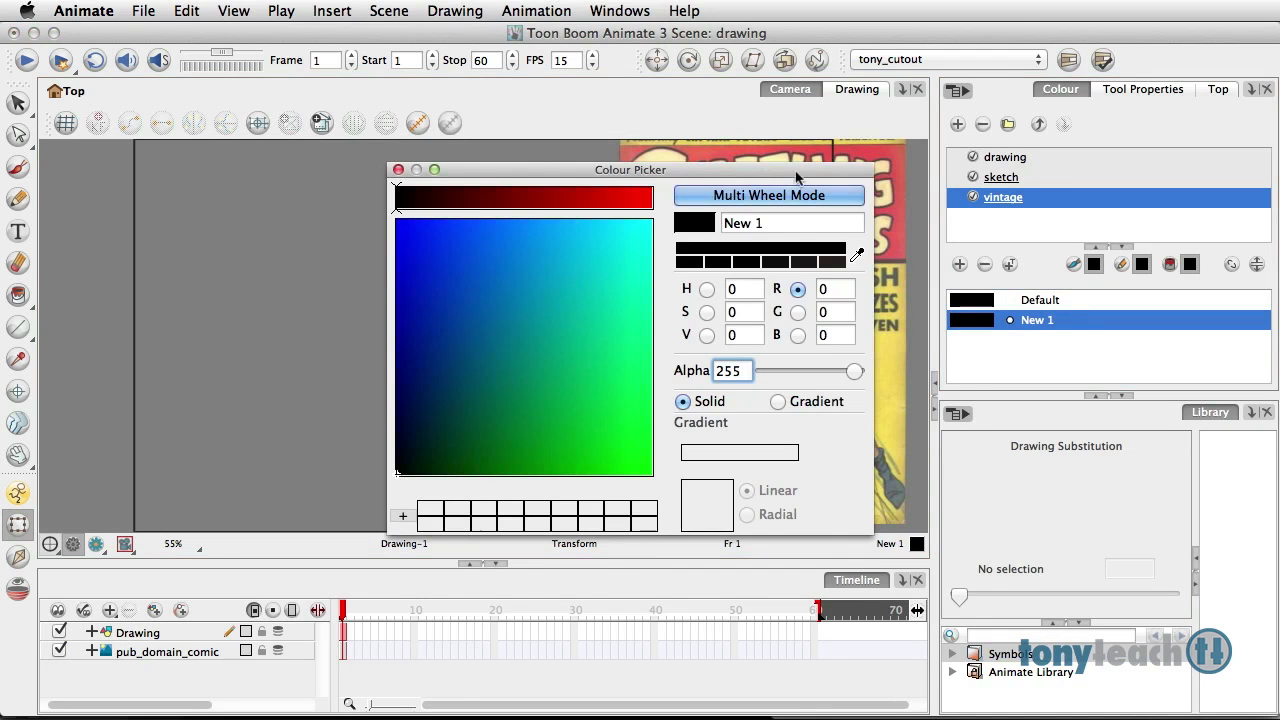
pyautogui.moveTo(796, 177); pyautogui.dragTo(527, 182)
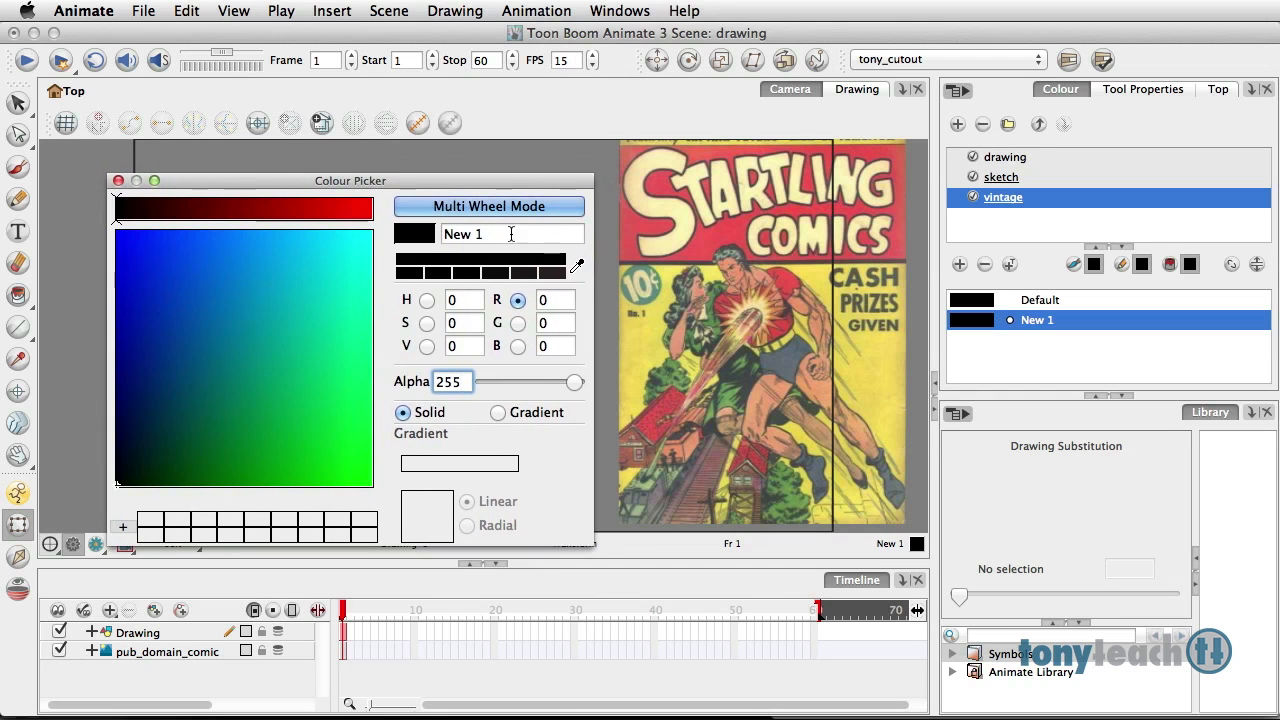
pyautogui.click(511, 234)
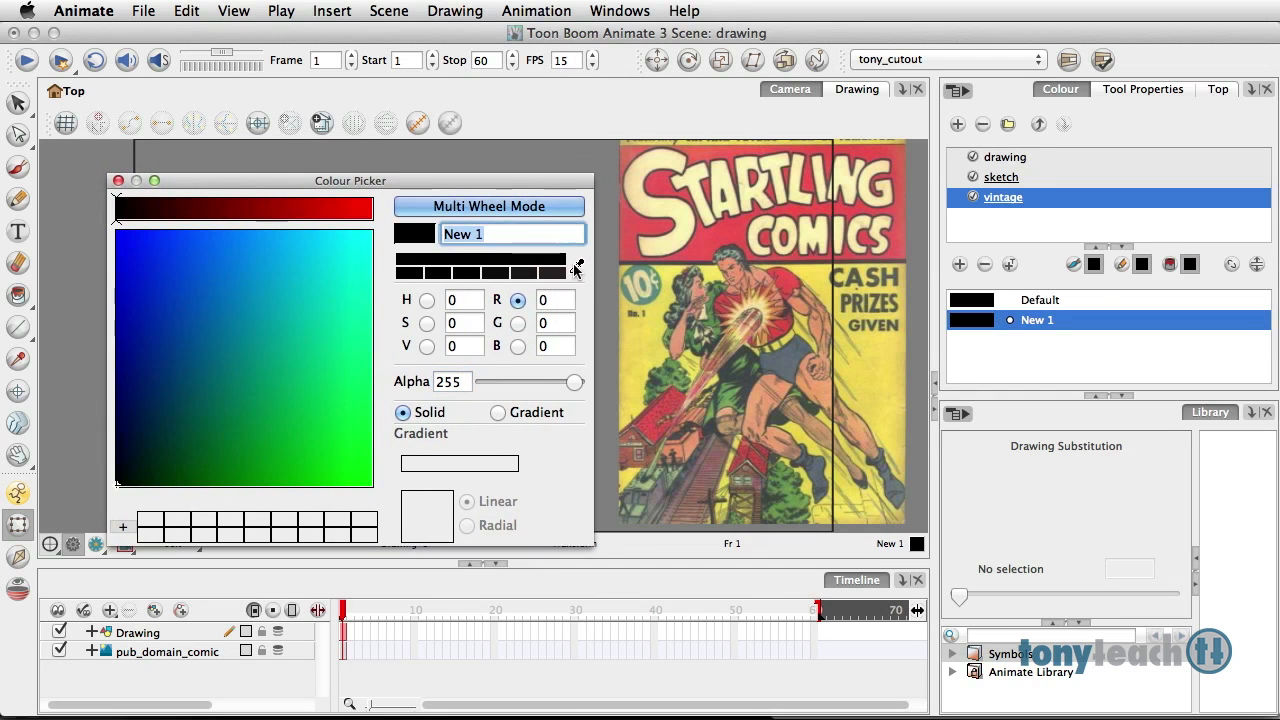
pyautogui.moveTo(576, 268); pyautogui.dragTo(638, 234)
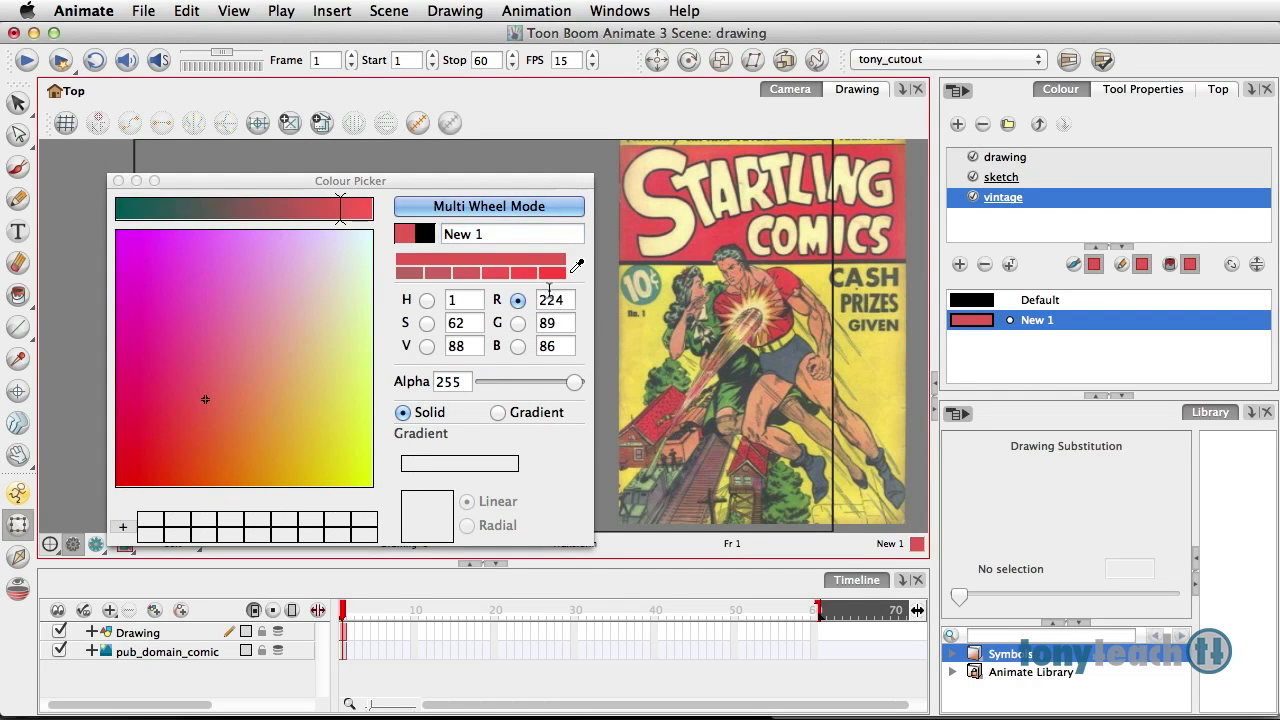
# Step: Name the sampled red colour vintage_red
pyautogui.moveTo(515, 236); pyautogui.dragTo(420, 236)
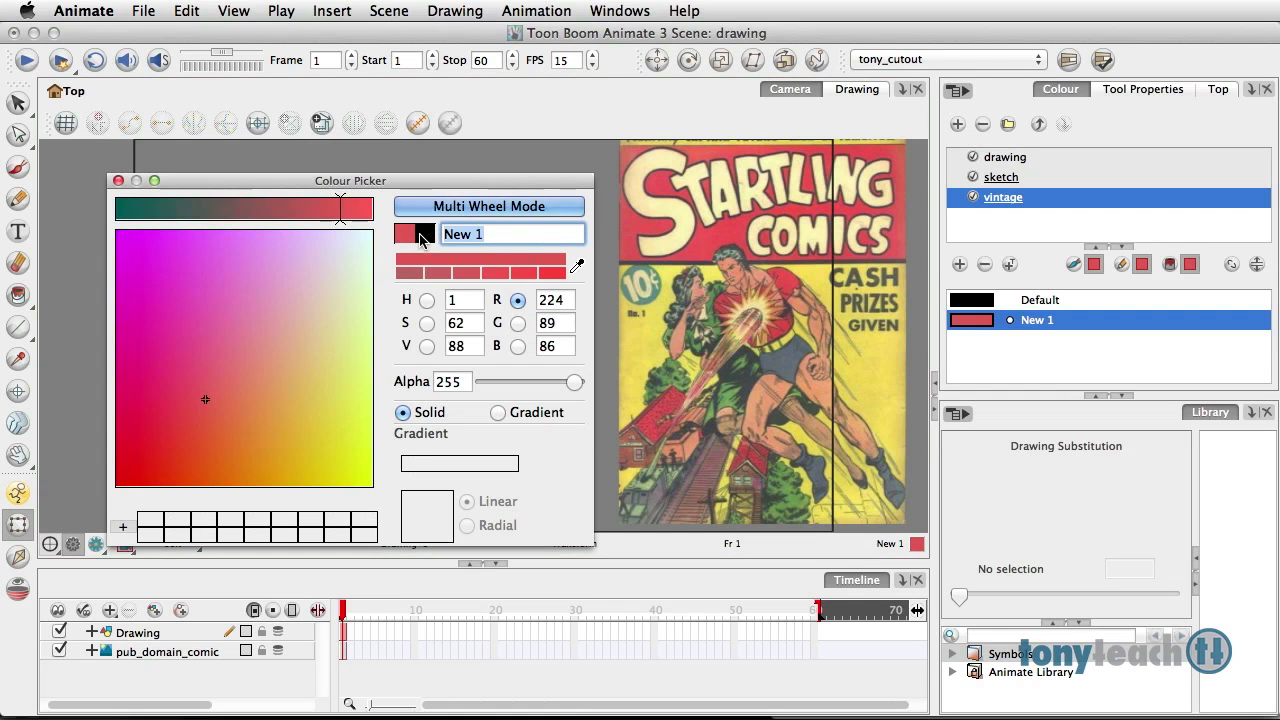
pyautogui.write('vinta')
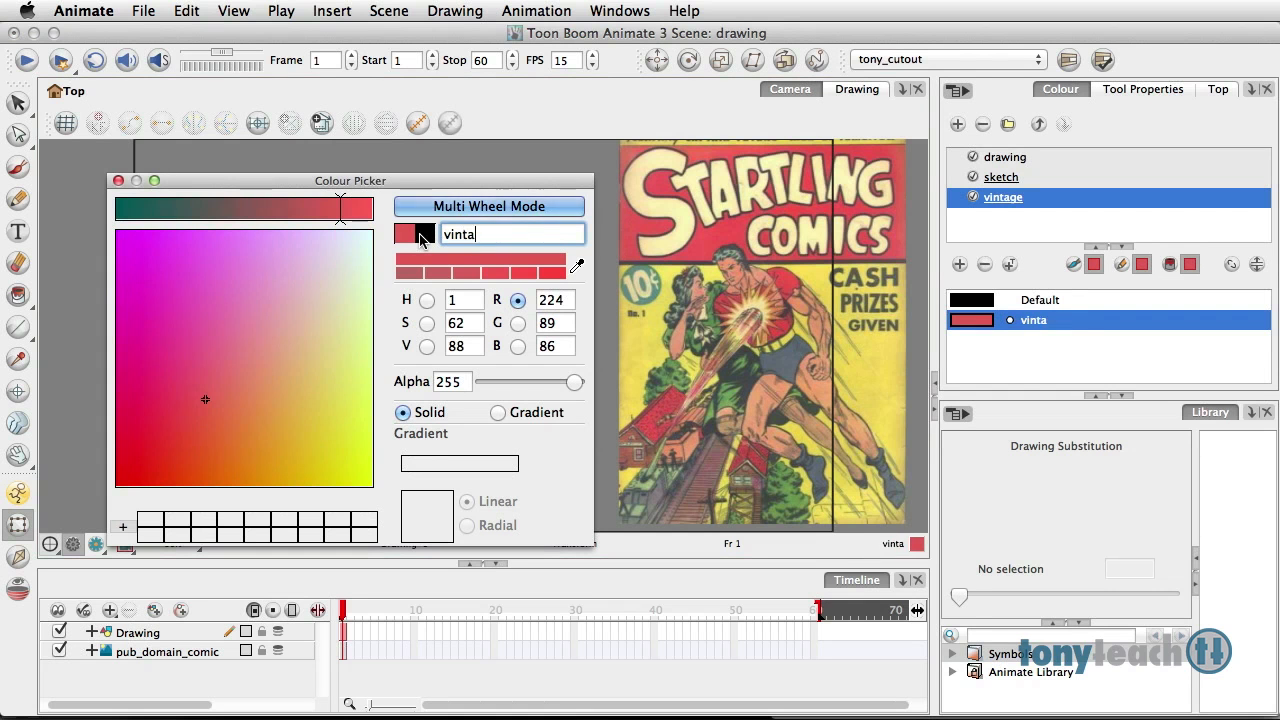
pyautogui.write('ge_red')
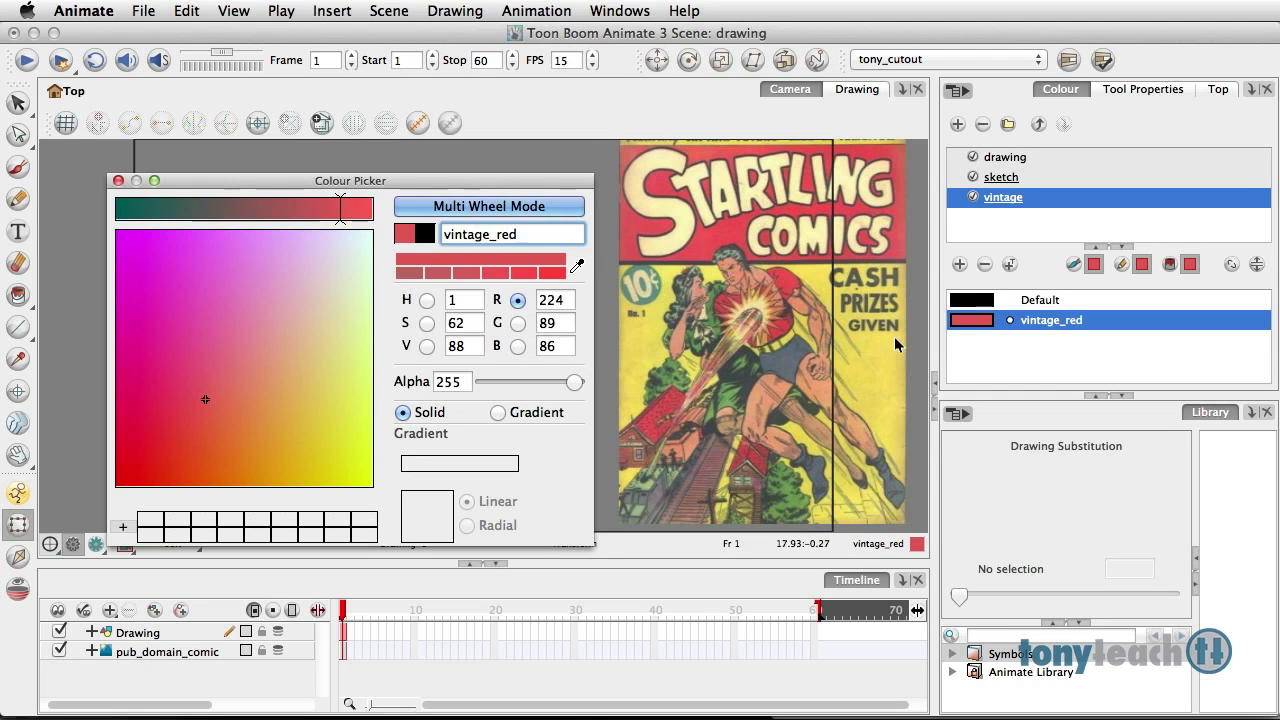
# Step: Add another colour to the vintage palette and sample the yellow of the comic cover's background for it
pyautogui.click(959, 265)
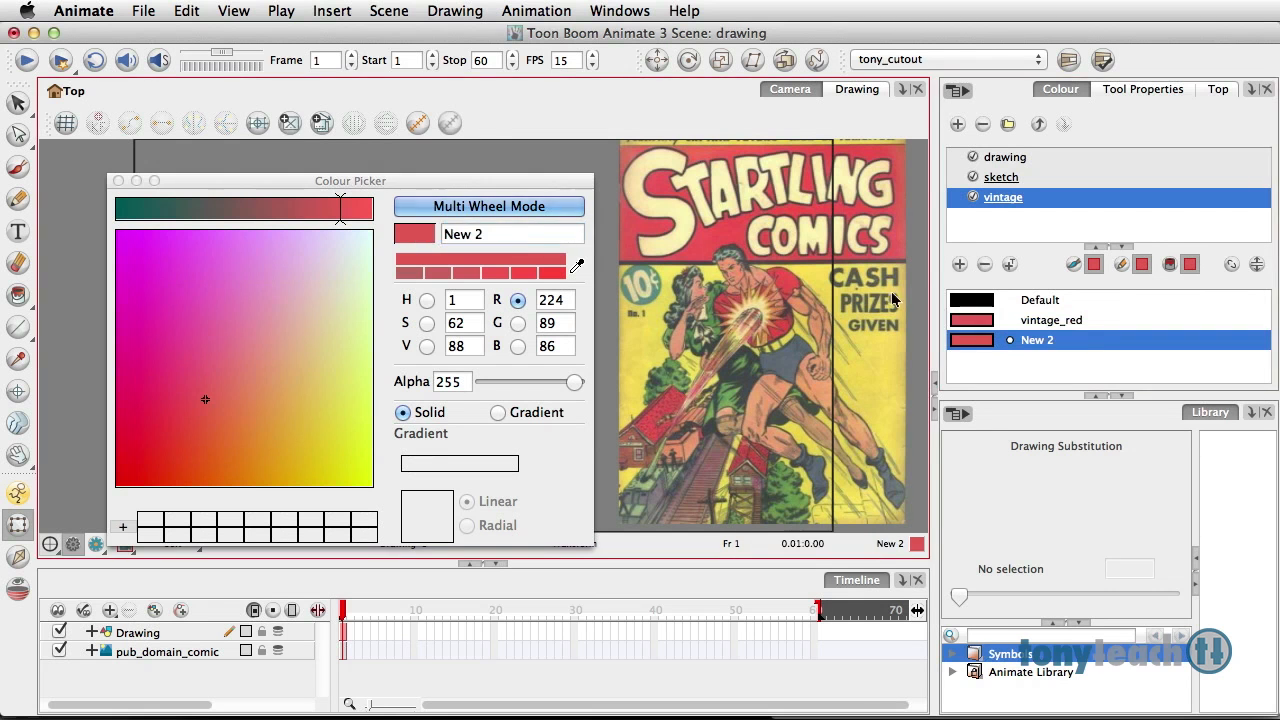
pyautogui.click(588, 291)
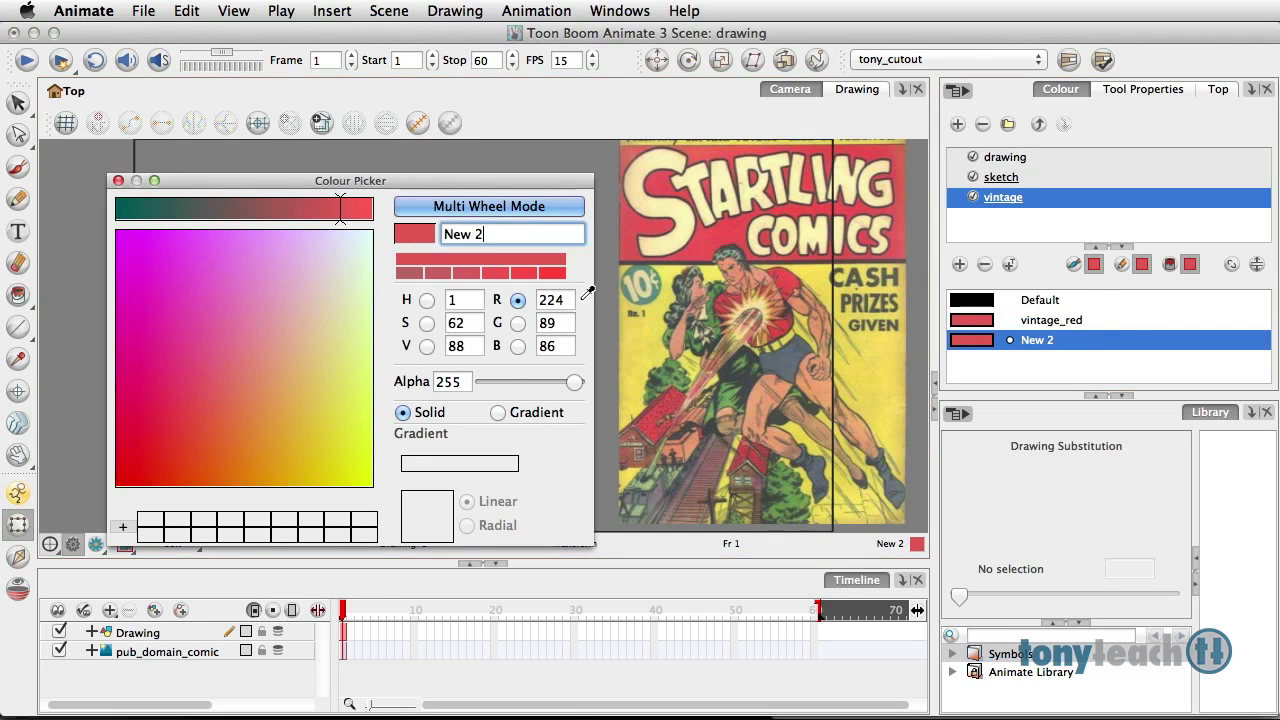
pyautogui.moveTo(588, 291); pyautogui.dragTo(633, 327)
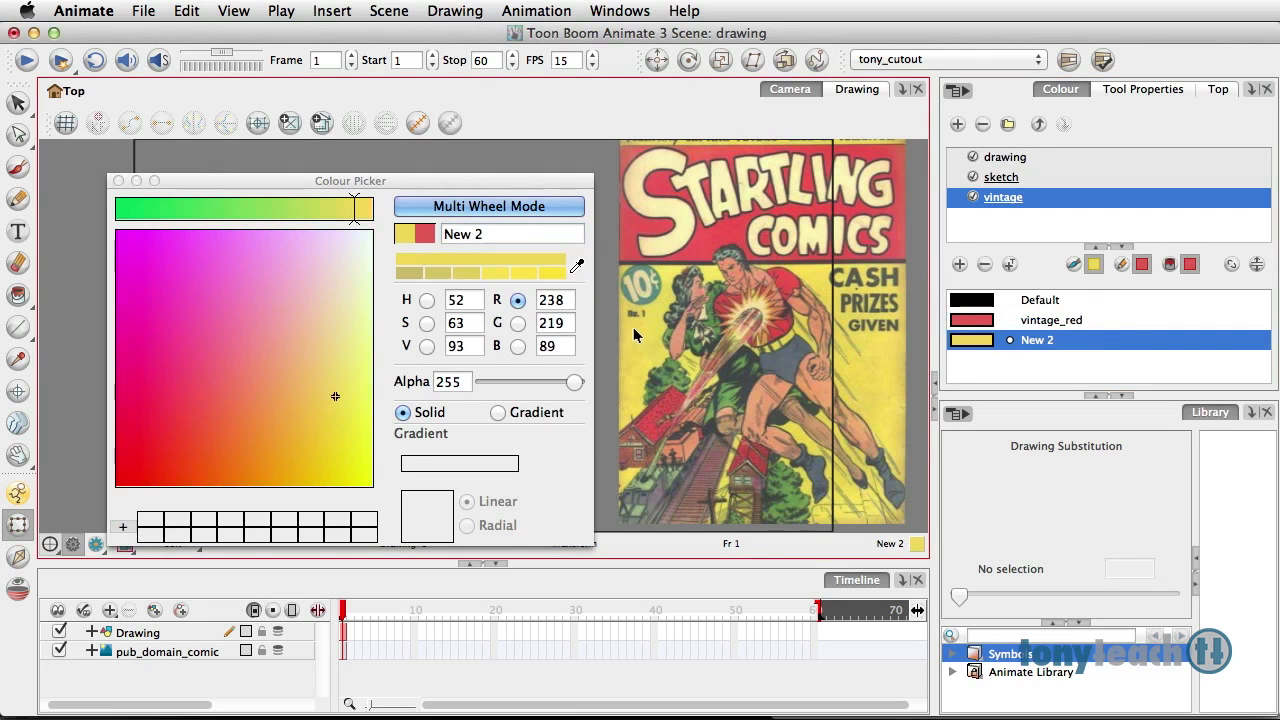
# Step: Name the sampled yellow colour vintage_yellow
pyautogui.click(467, 234)
pyautogui.write('vi')
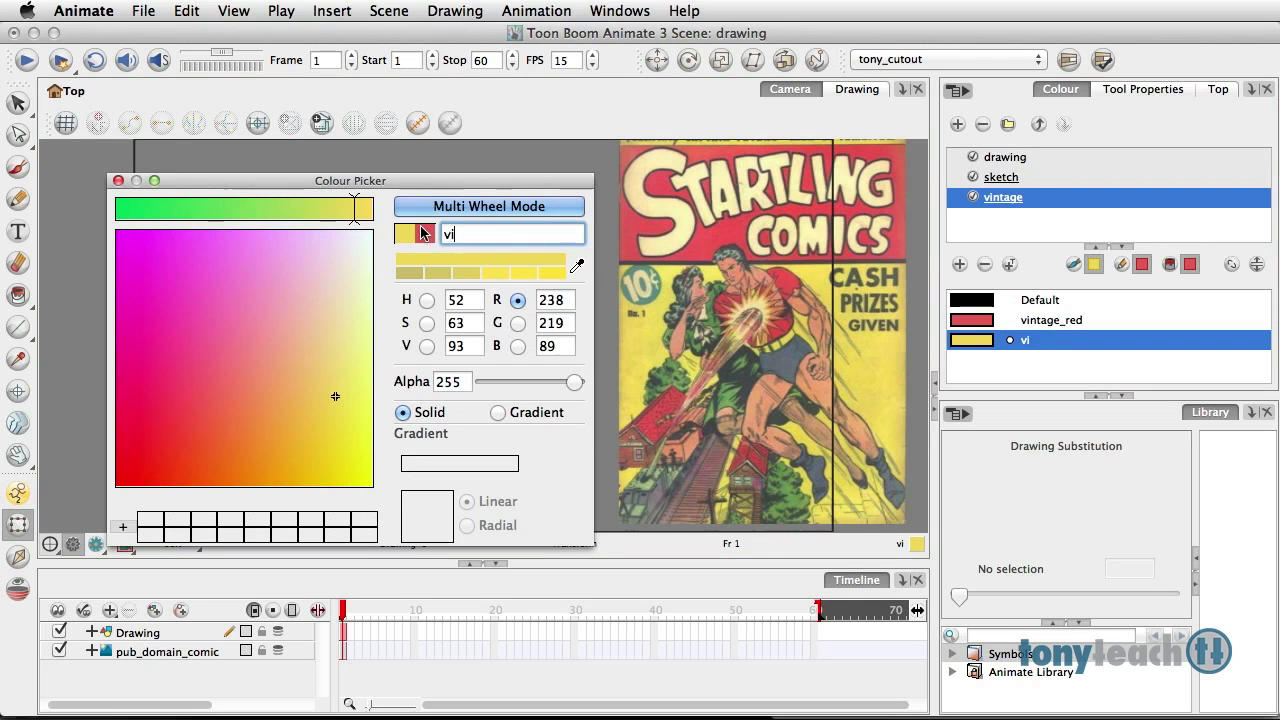
pyautogui.write('ntage_yellow')
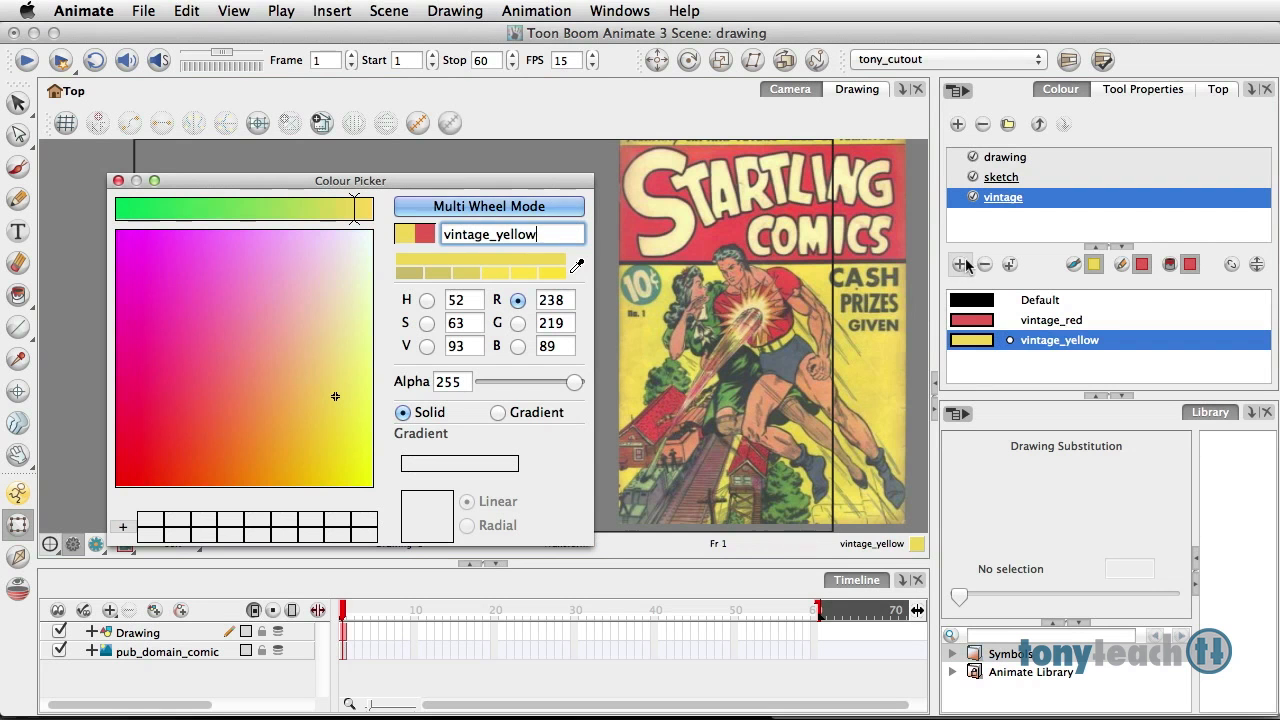
# Step: Add another colour to the vintage palette and sample the green of the woman's dress on the comic cover
pyautogui.click(961, 264)
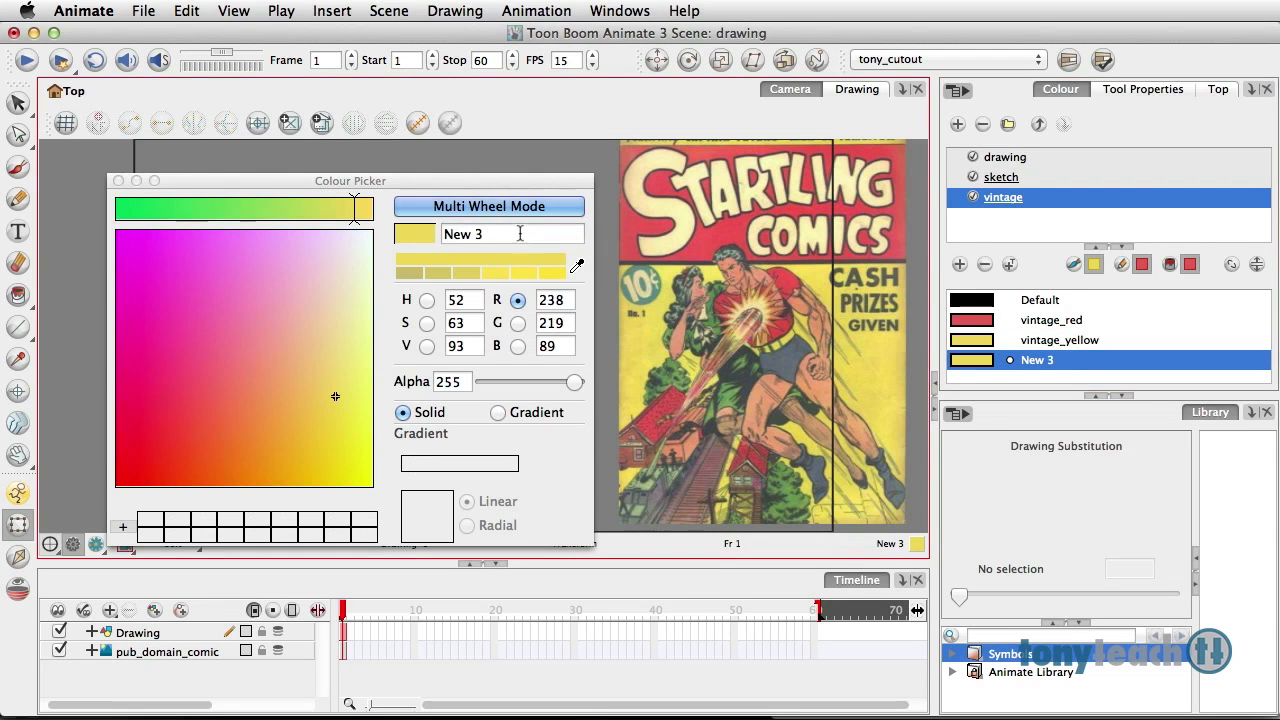
pyautogui.click(577, 265)
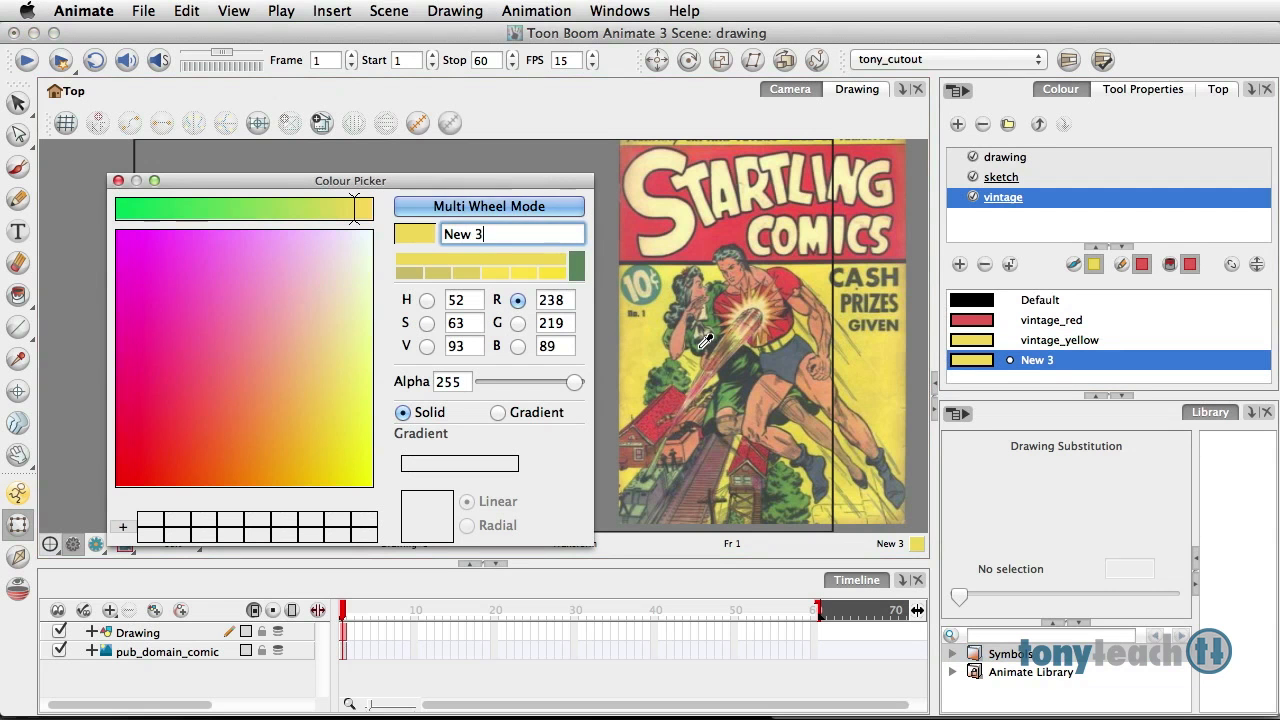
pyautogui.click(706, 341)
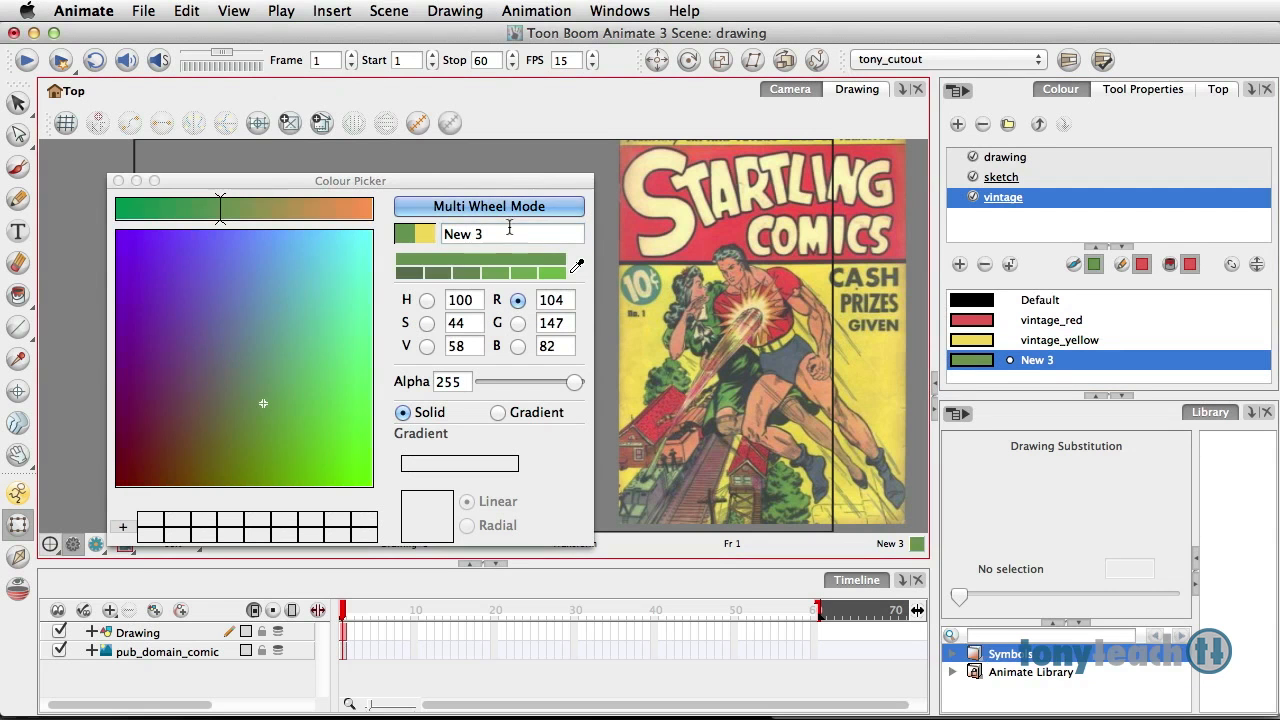
# Step: Name the sampled green colour vintage_green and close the colour picker
pyautogui.moveTo(509, 230); pyautogui.dragTo(432, 212)
pyautogui.write('vi')
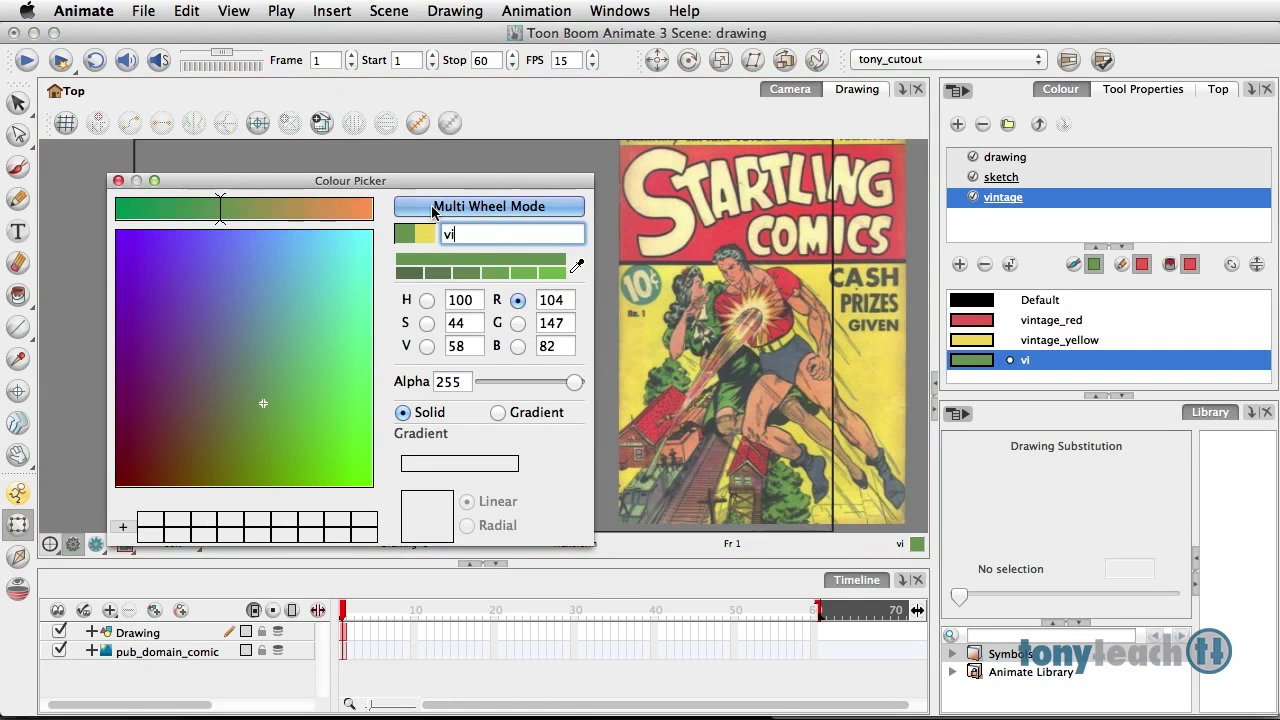
pyautogui.write('ntage_g')
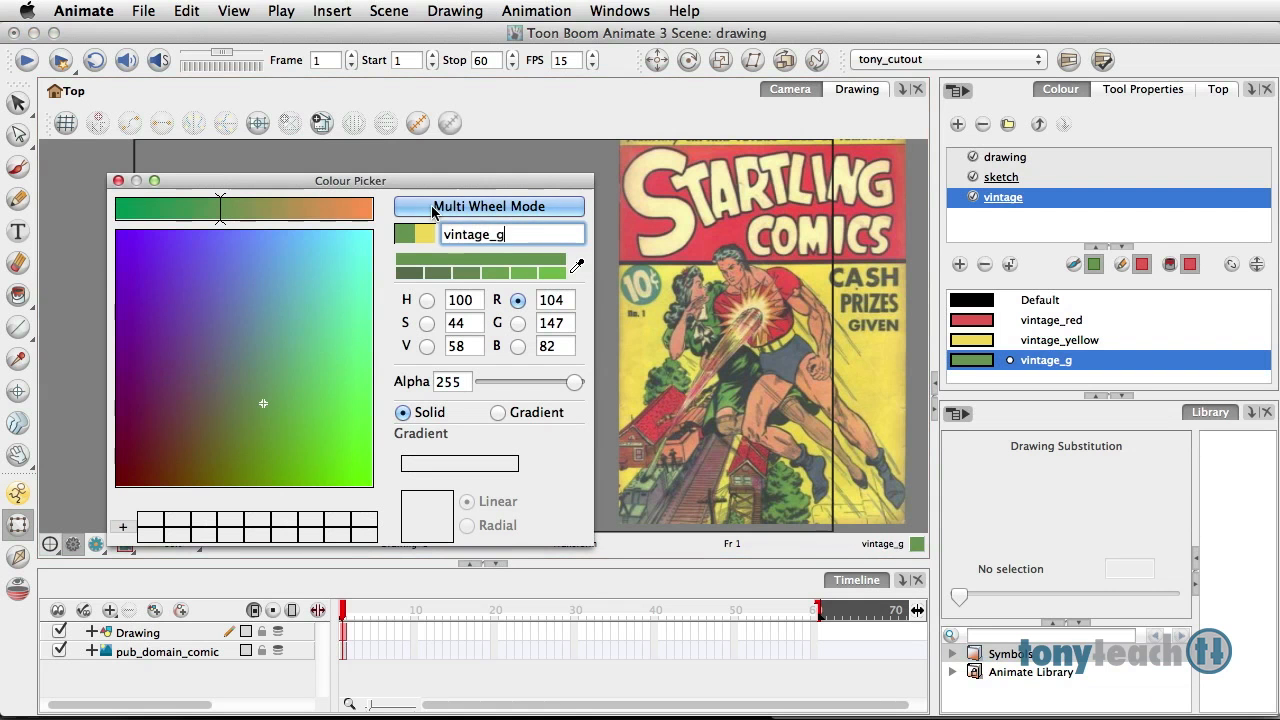
pyautogui.write('reen')
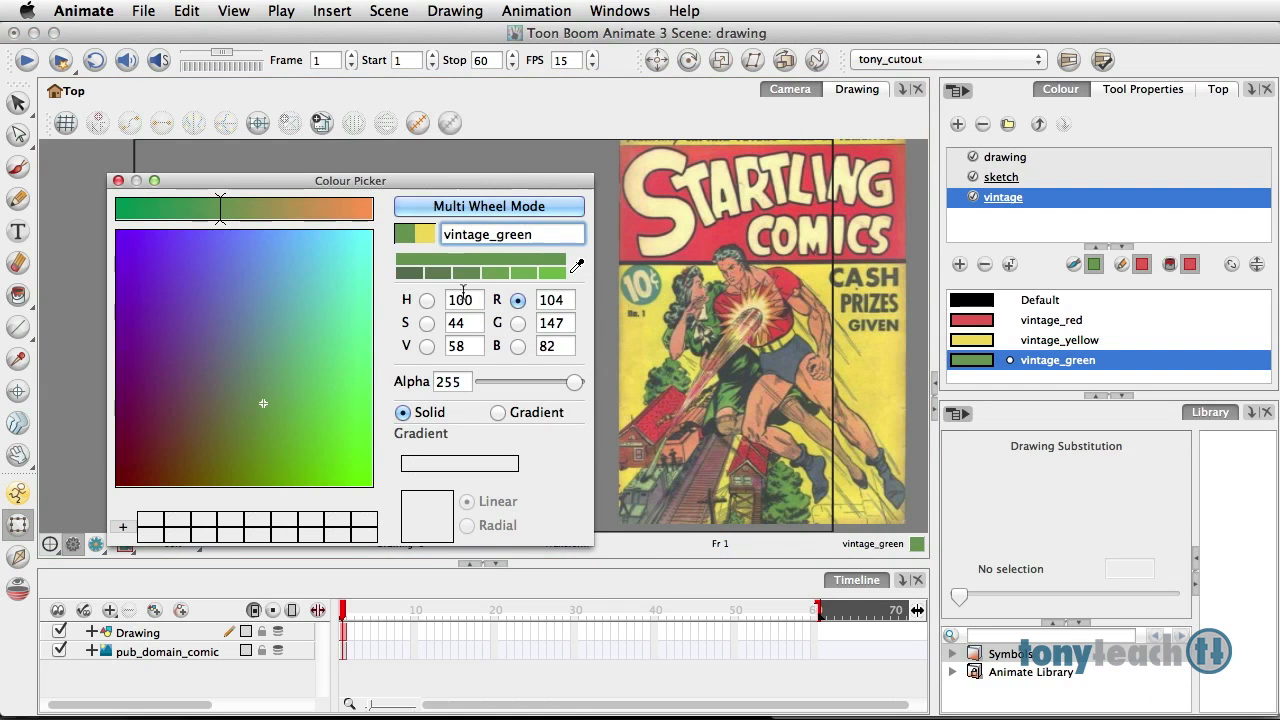
pyautogui.click(118, 181)
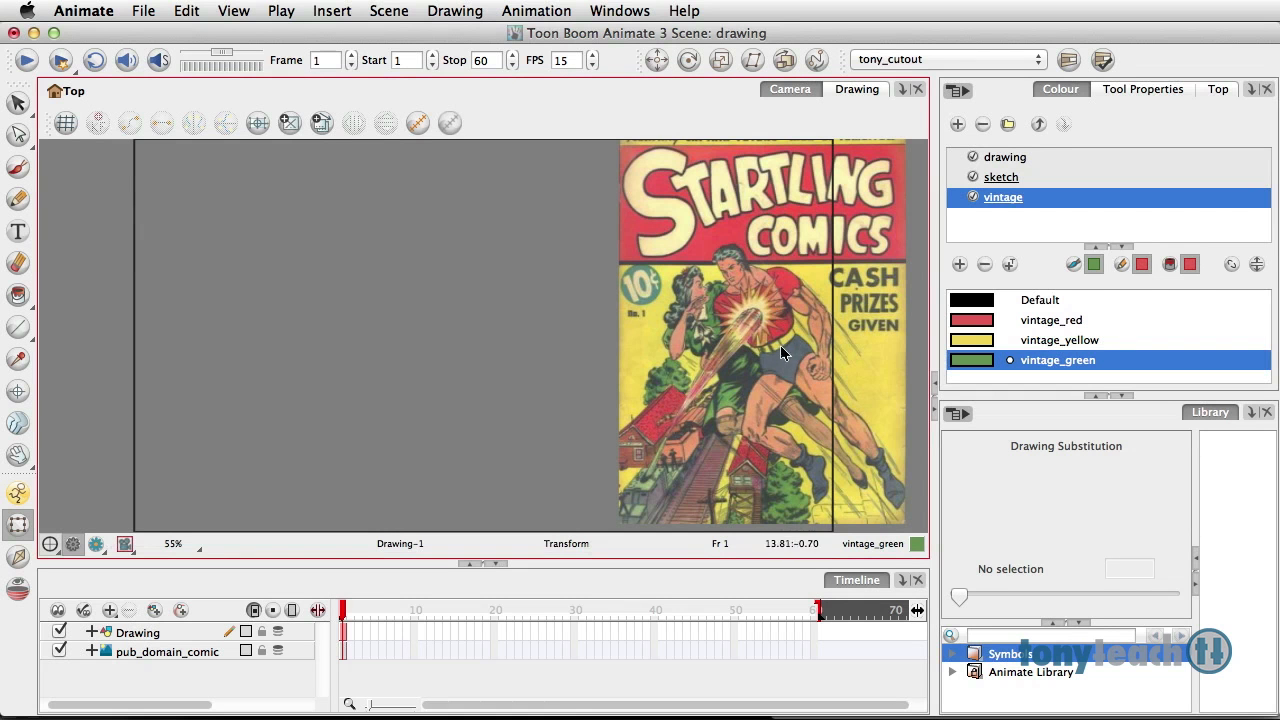
# Step: Brush a row of four separate closed circles beside the comic cover in the vintage palette's Default colour
pyautogui.click(972, 302)
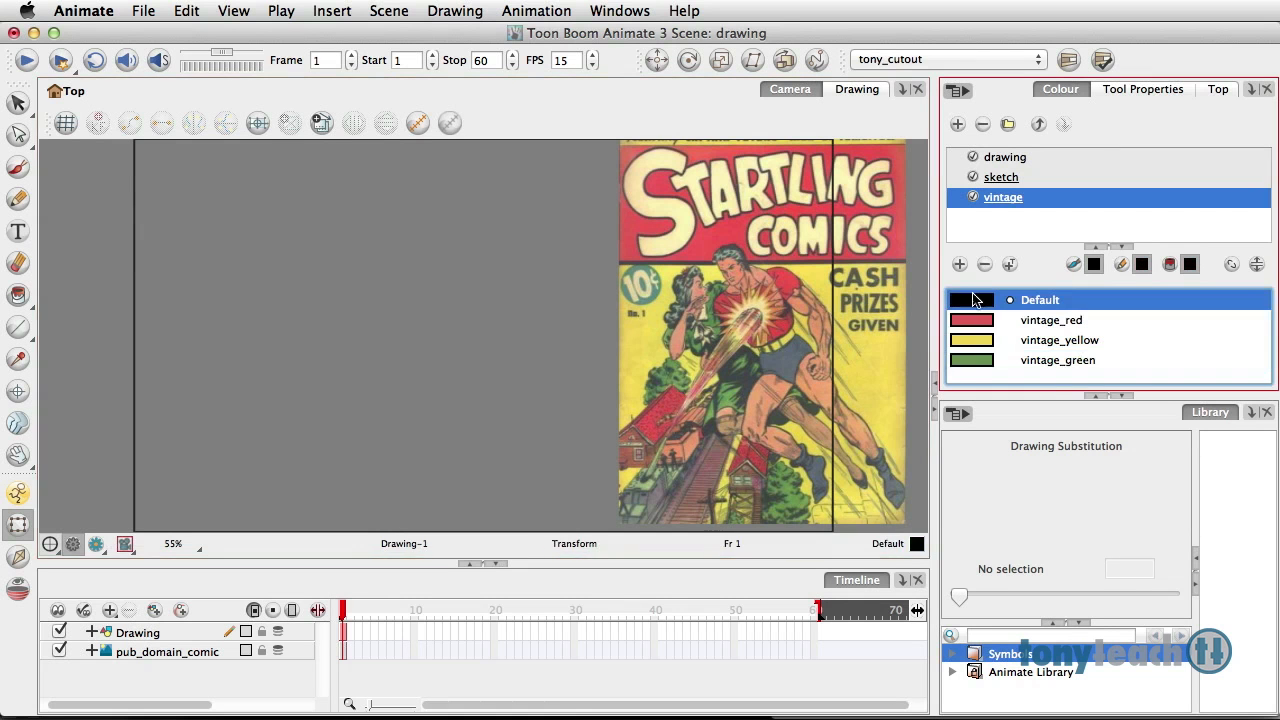
pyautogui.click(19, 168)
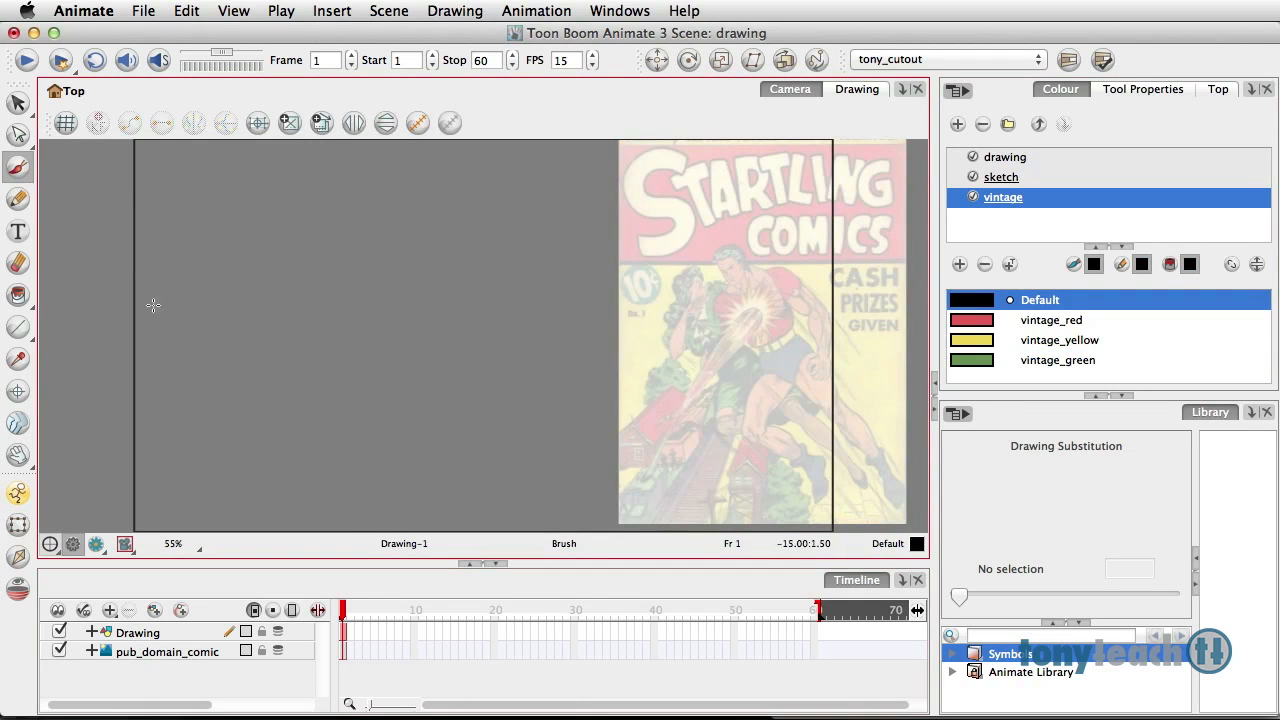
pyautogui.moveTo(190, 256)
pyautogui.mouseDown()
pyautogui.moveTo(200, 346)
pyautogui.moveTo(192, 256)
pyautogui.moveTo(343, 277)
pyautogui.moveTo(290, 258)
pyautogui.mouseUp()
pyautogui.moveTo(390, 256); pyautogui.dragTo(376, 262)
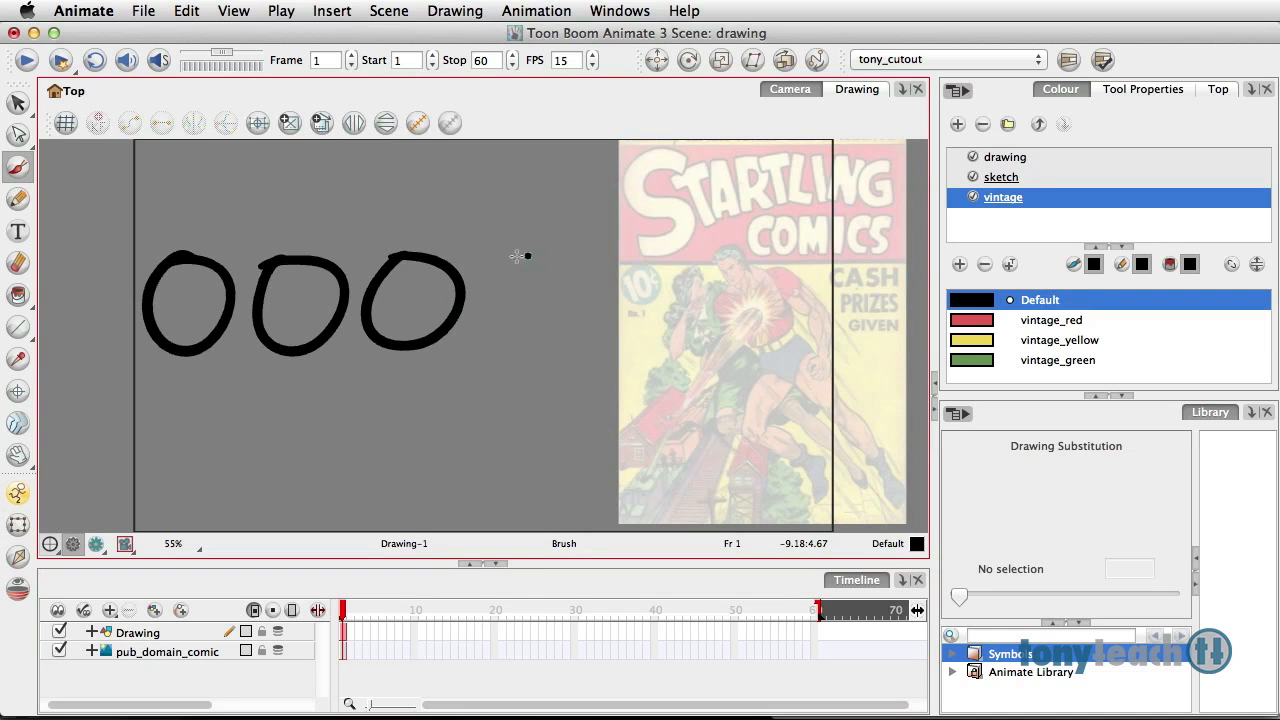
pyautogui.moveTo(518, 256); pyautogui.dragTo(541, 301)
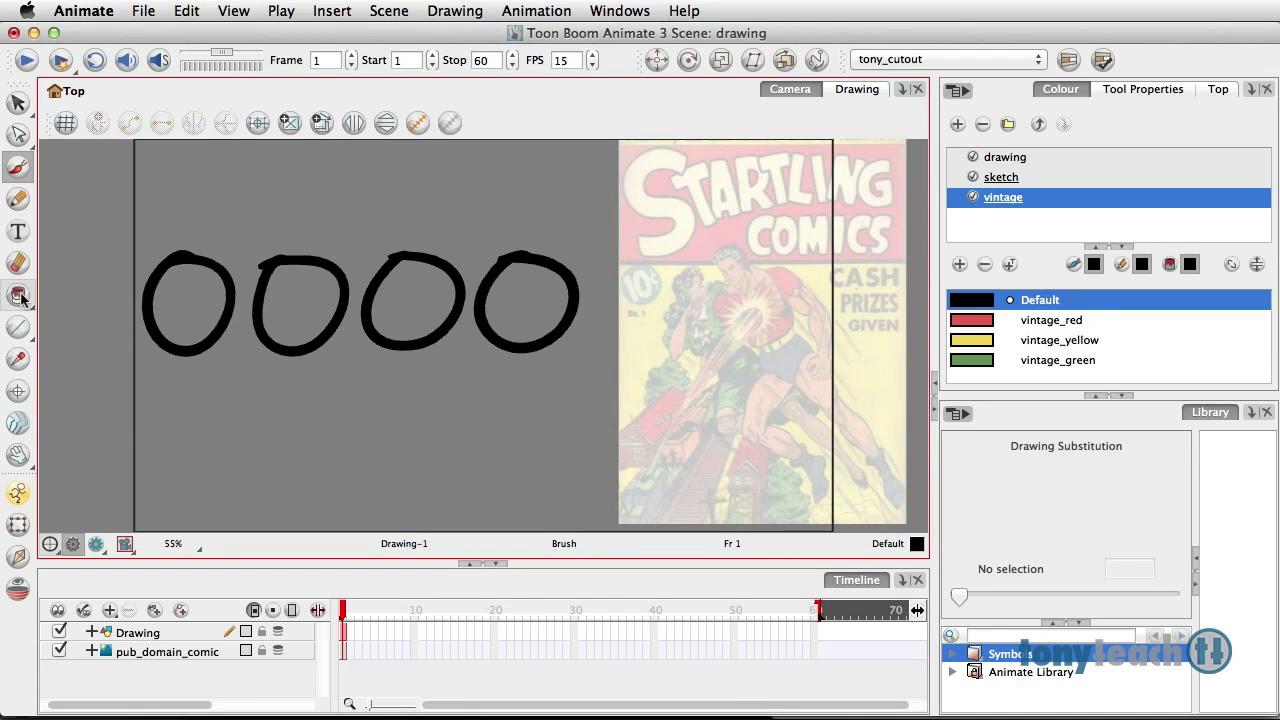
# Step: Paint the first circle with vintage_red, the second with vintage_yellow and the fourth with vintage_green
pyautogui.moveTo(17, 294); pyautogui.dragTo(78, 293)
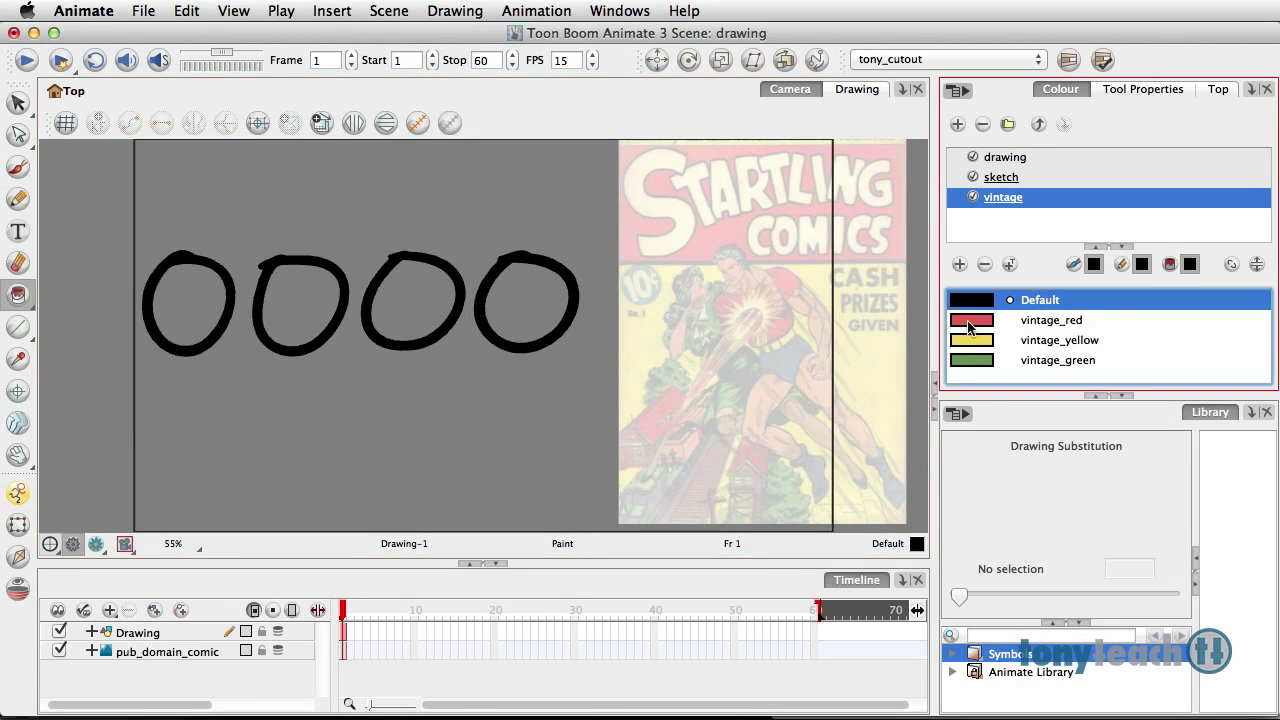
pyautogui.click(1051, 319)
pyautogui.click(197, 297)
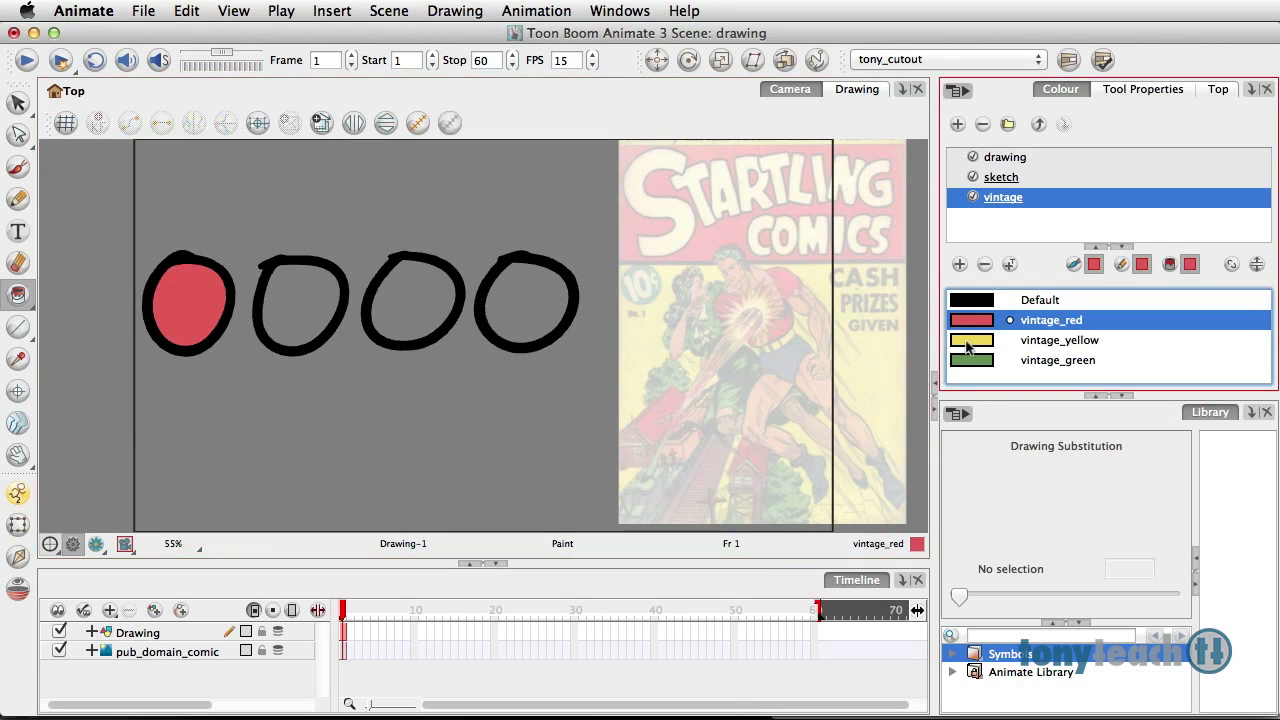
pyautogui.click(1059, 340)
pyautogui.click(300, 295)
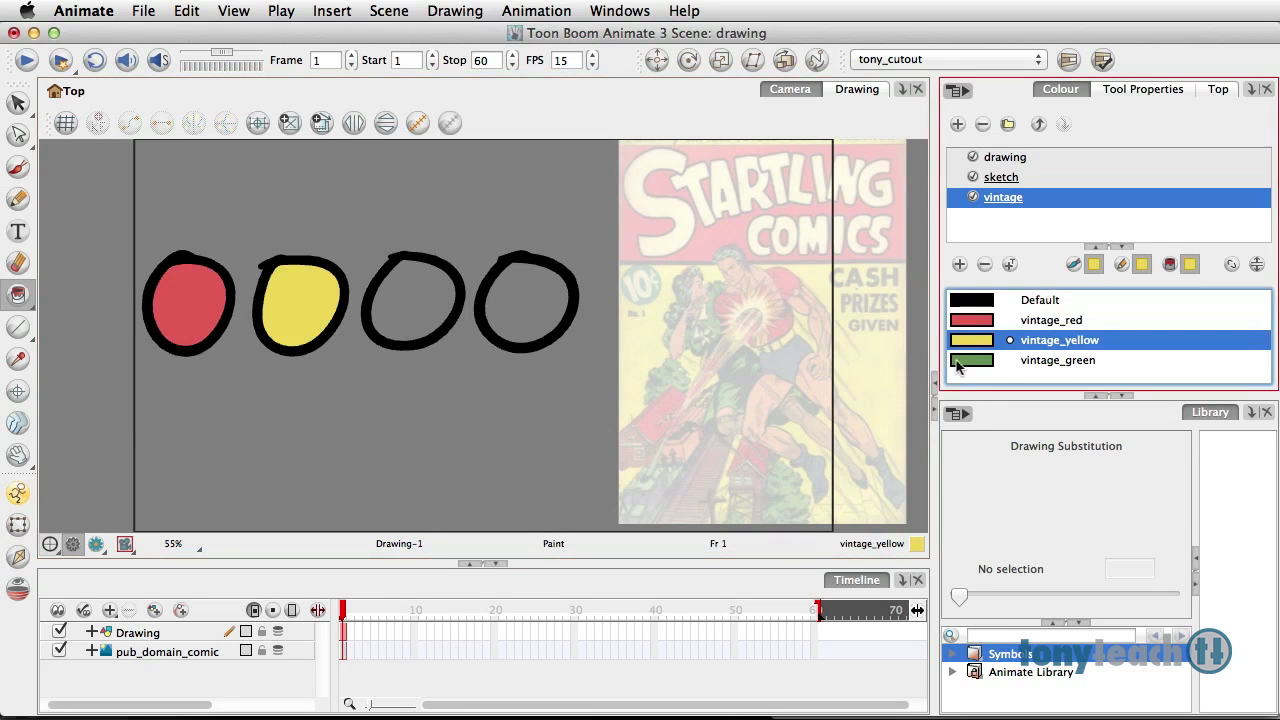
pyautogui.click(983, 360)
pyautogui.click(526, 302)
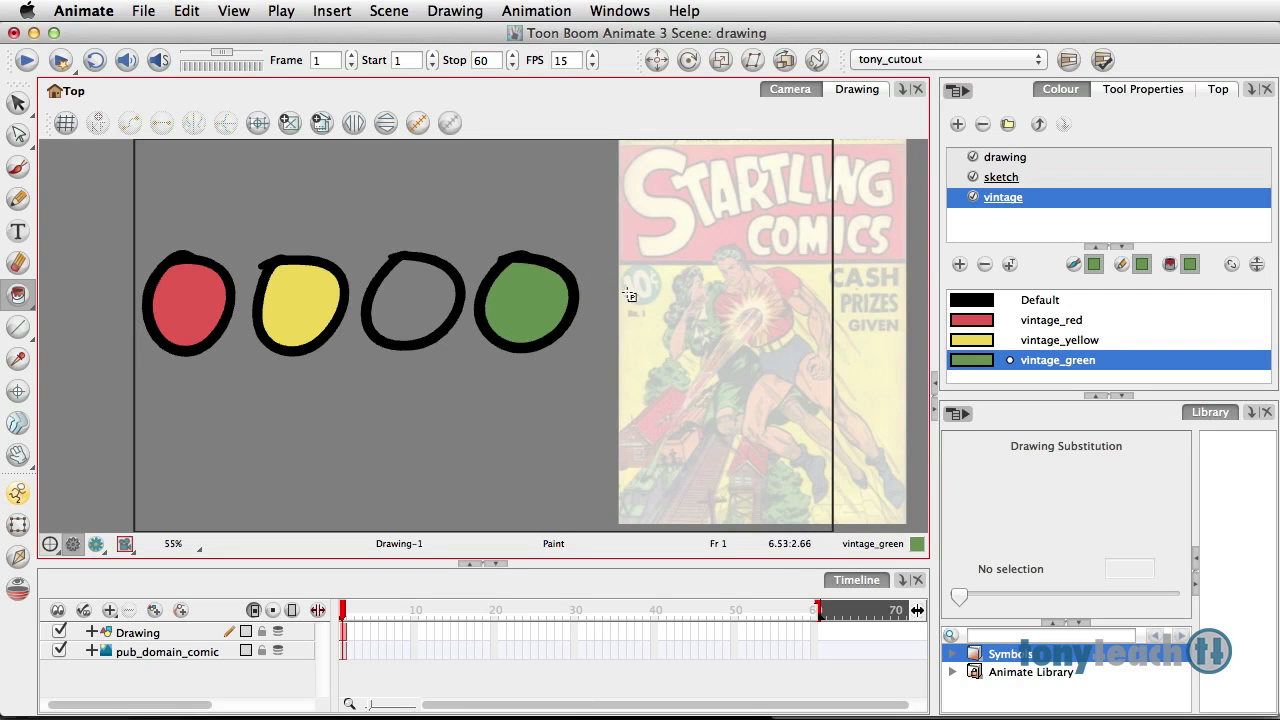
# Step: Edit the vintage palette's Default colour and sample a dark grey from the comic cover's printed black ink
pyautogui.click(988, 301)
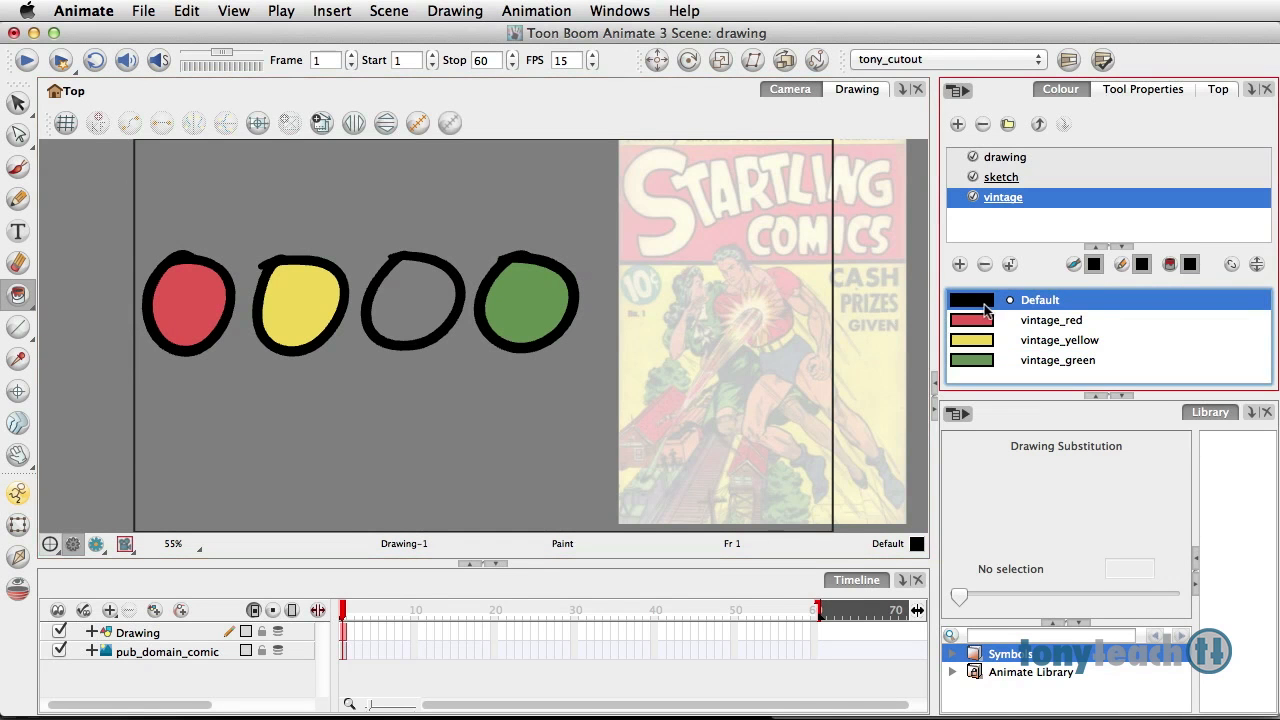
pyautogui.click(18, 104)
pyautogui.click(92, 101)
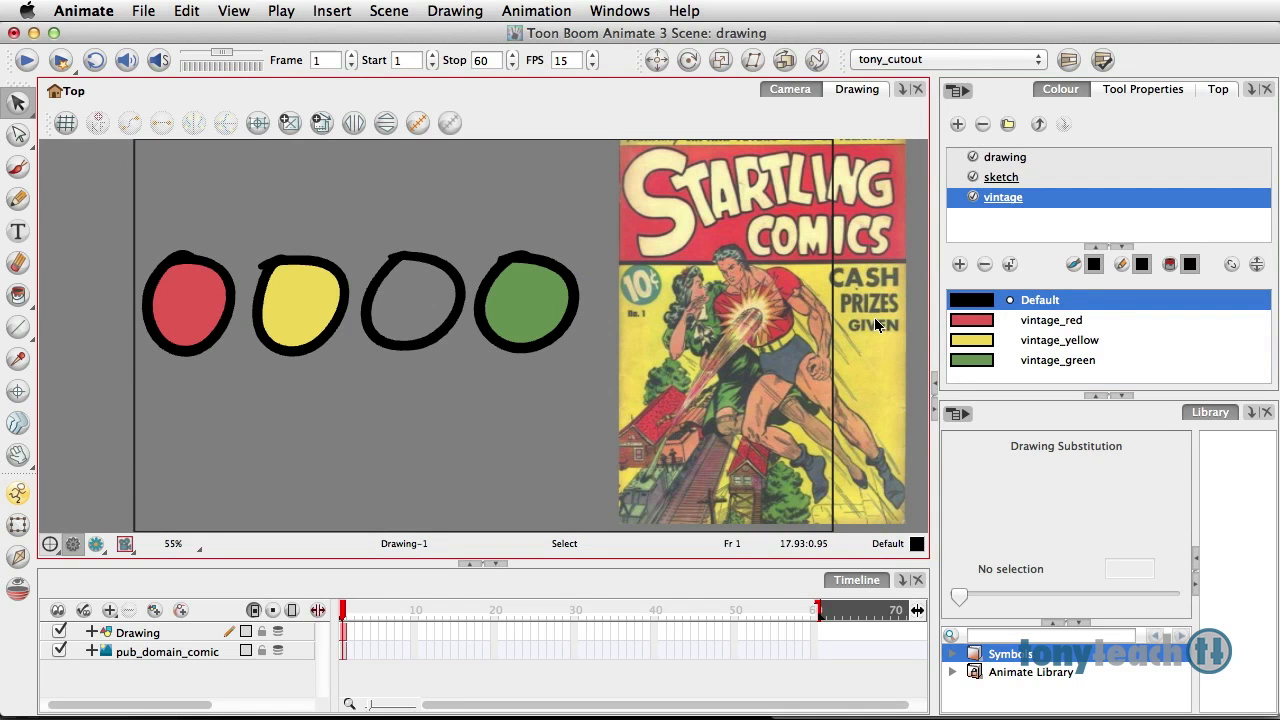
pyautogui.click(979, 308)
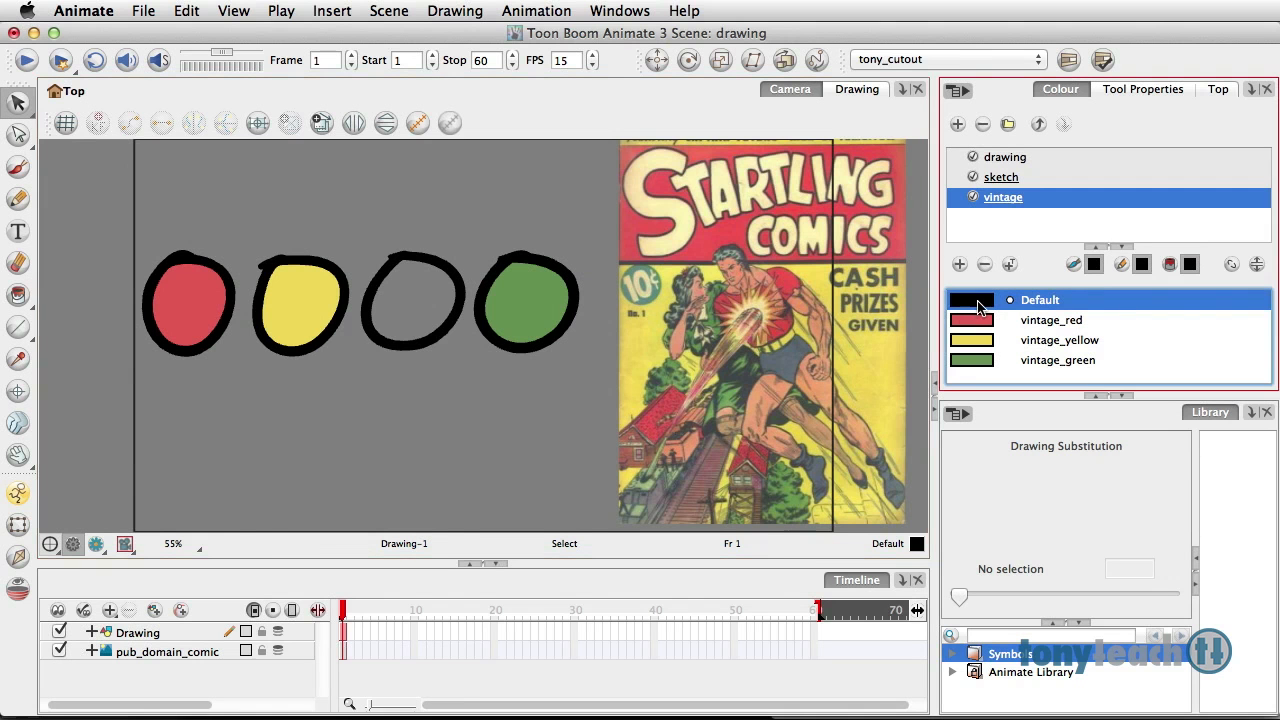
pyautogui.doubleClick(979, 306)
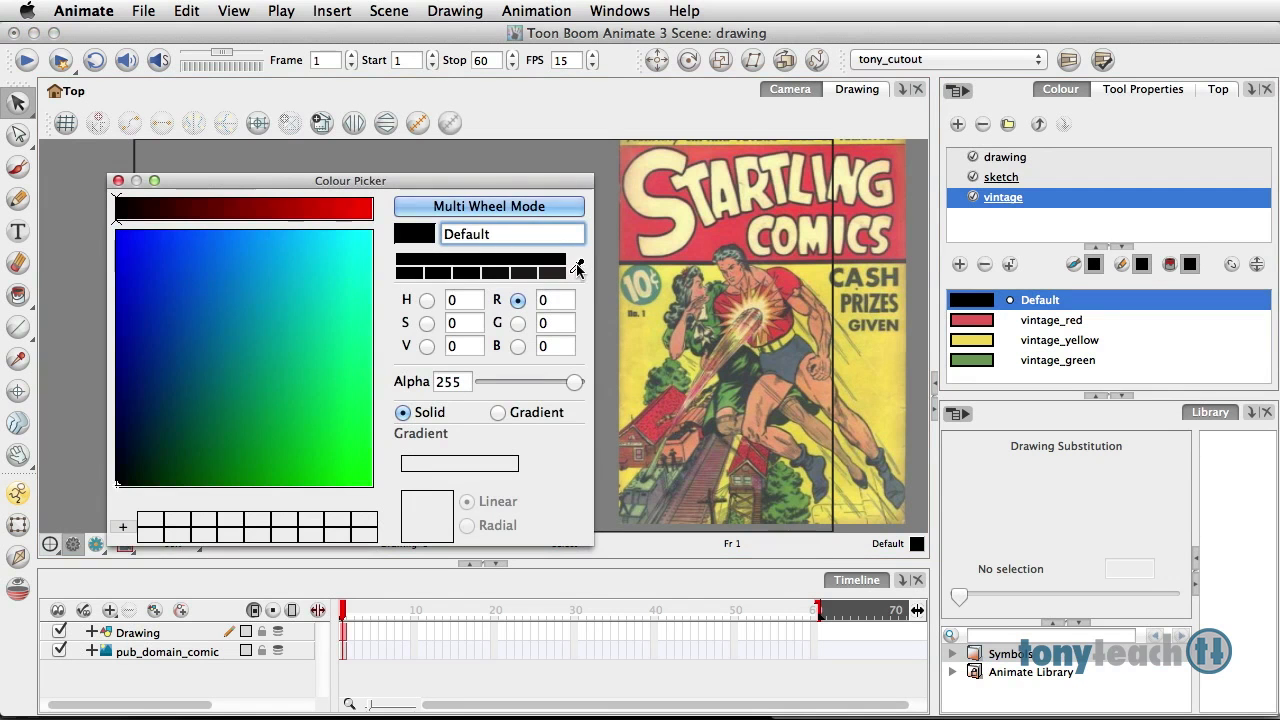
pyautogui.moveTo(578, 268); pyautogui.dragTo(828, 288)
pyautogui.moveTo(577, 265)
pyautogui.mouseDown()
pyautogui.moveTo(677, 256)
pyautogui.moveTo(666, 259)
pyautogui.mouseUp()
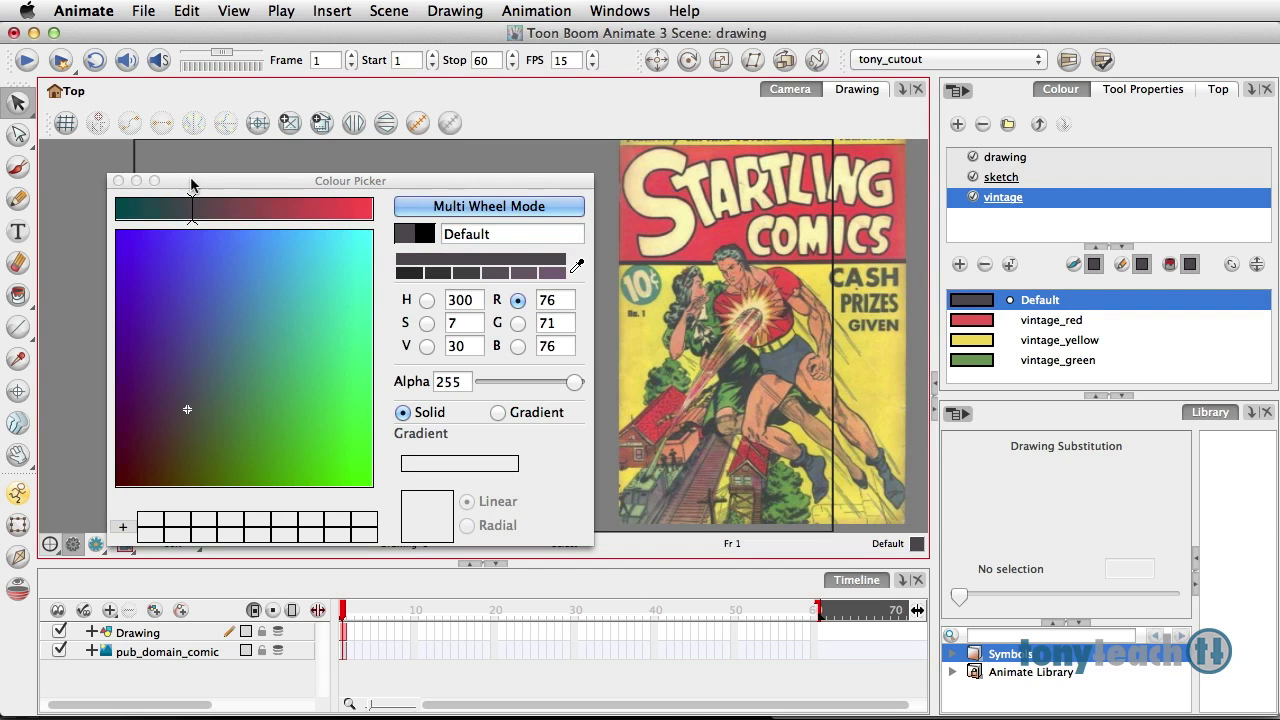
# Step: Uncover the circles and resample the Default colour as a dark greenish grey from the cover's artwork, then close the colour picker
pyautogui.moveTo(194, 185); pyautogui.dragTo(241, 415)
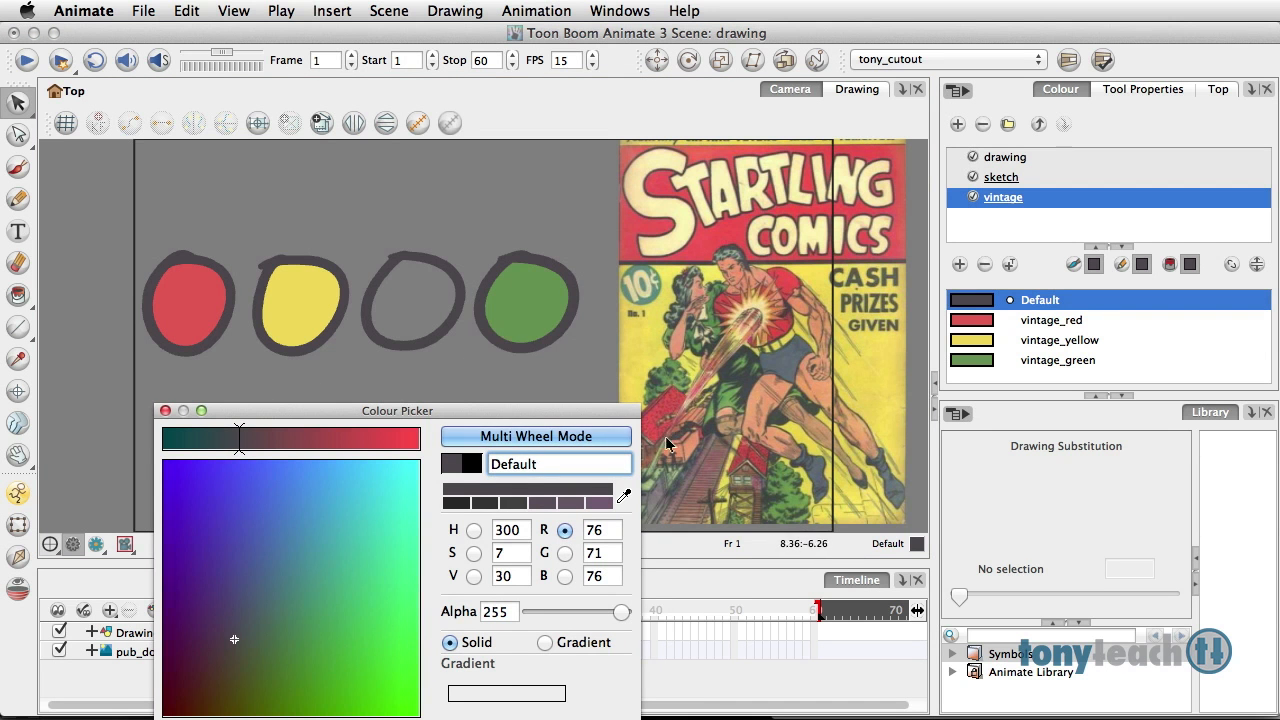
pyautogui.click(622, 502)
pyautogui.click(704, 374)
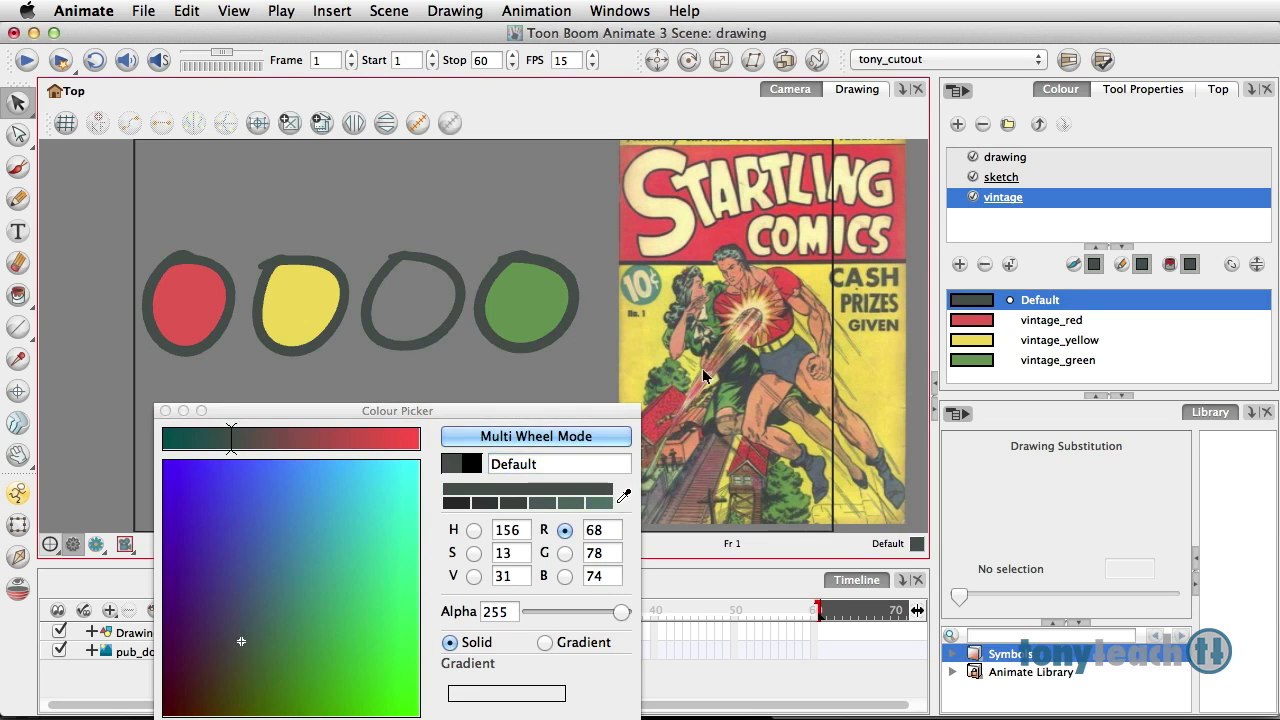
pyautogui.moveTo(534, 412); pyautogui.dragTo(716, 320)
pyautogui.click(347, 318)
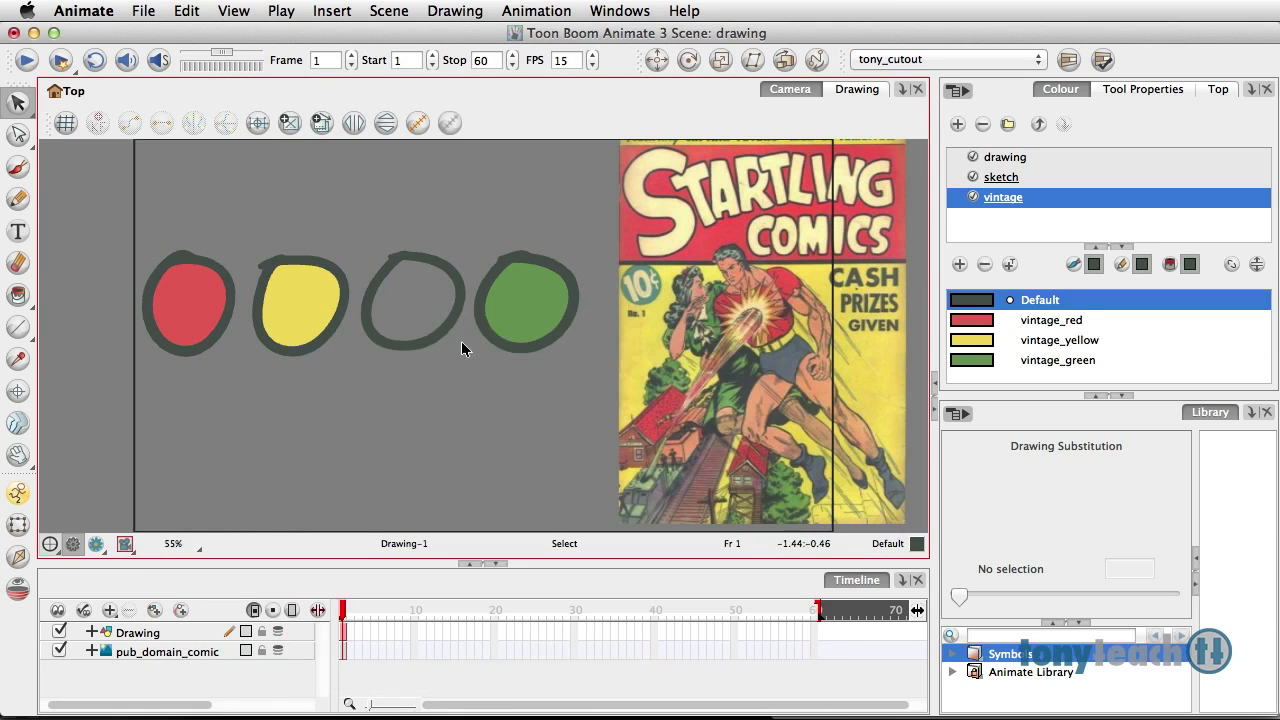
# Step: Show the circles in the Drawing view and review the colours of the drawing, sketch and vintage palettes
pyautogui.click(857, 90)
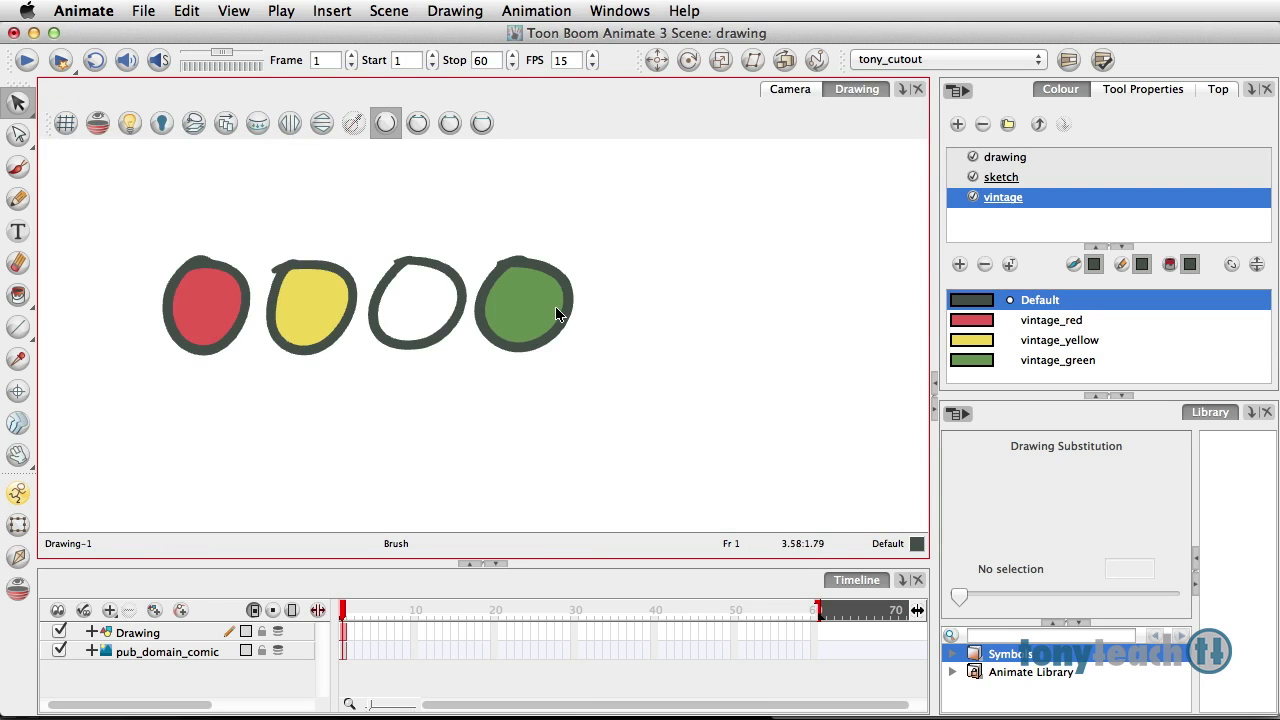
pyautogui.click(949, 249)
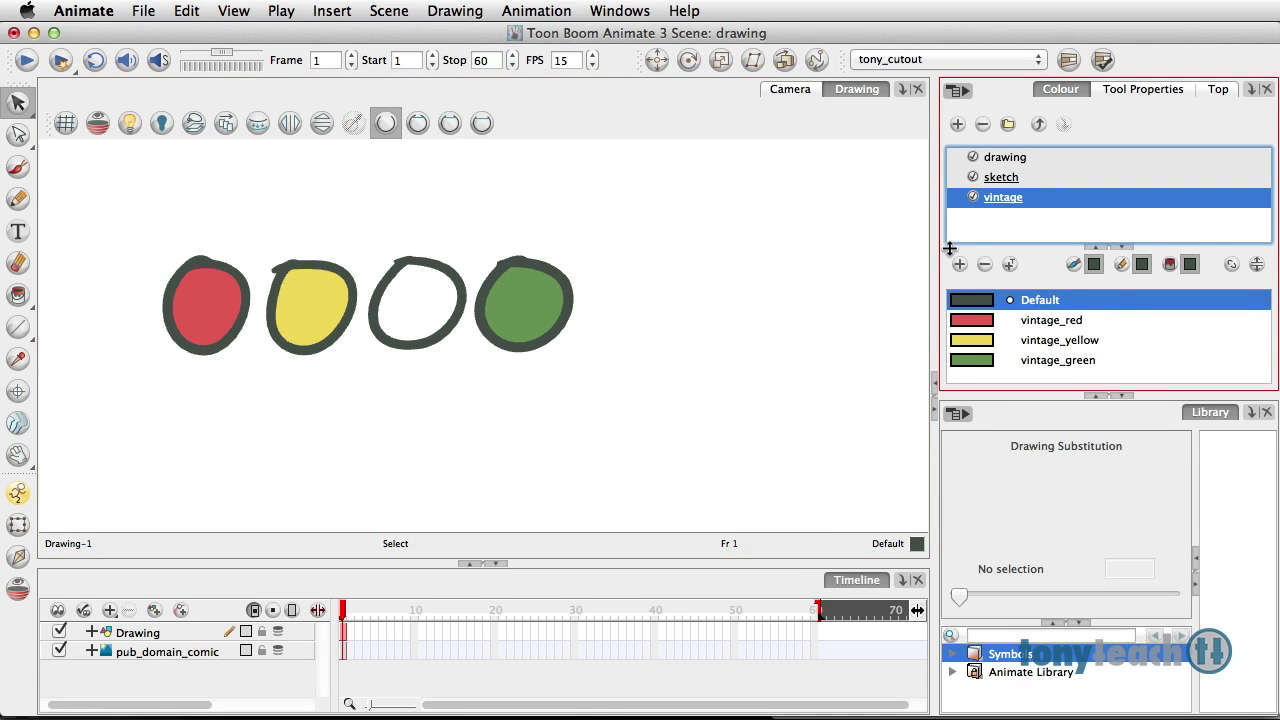
pyautogui.click(1005, 158)
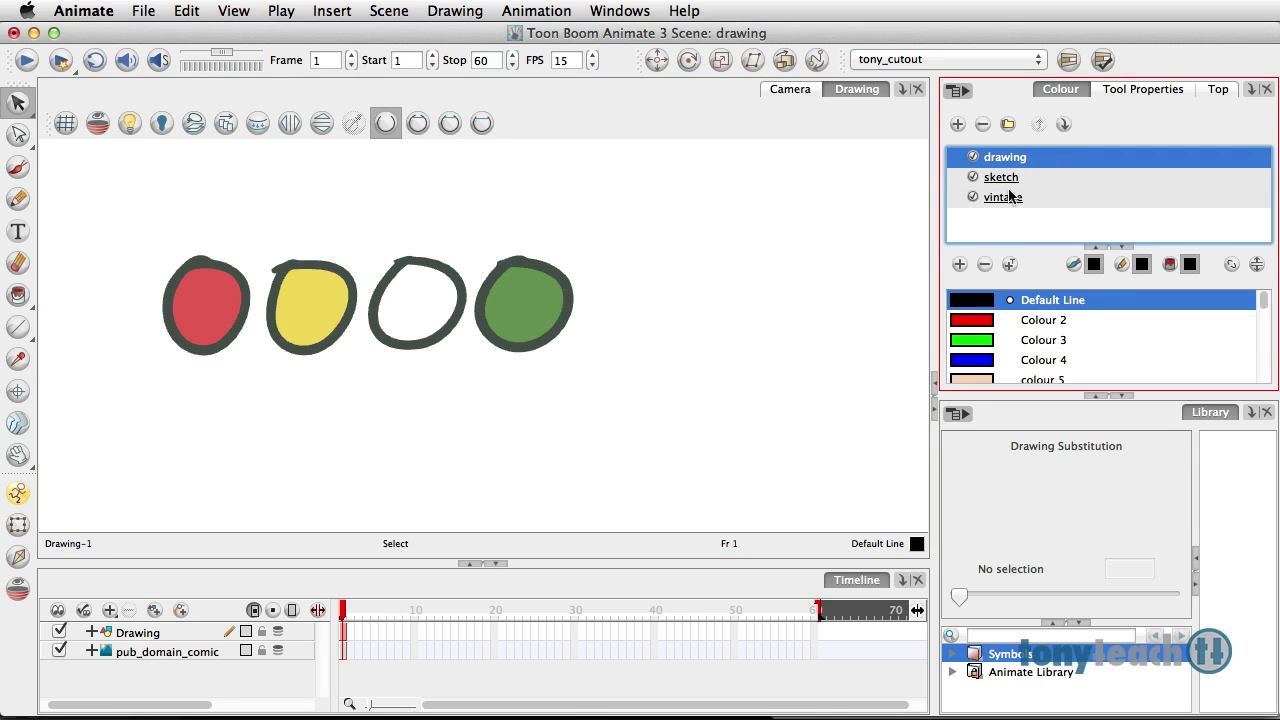
pyautogui.click(1024, 176)
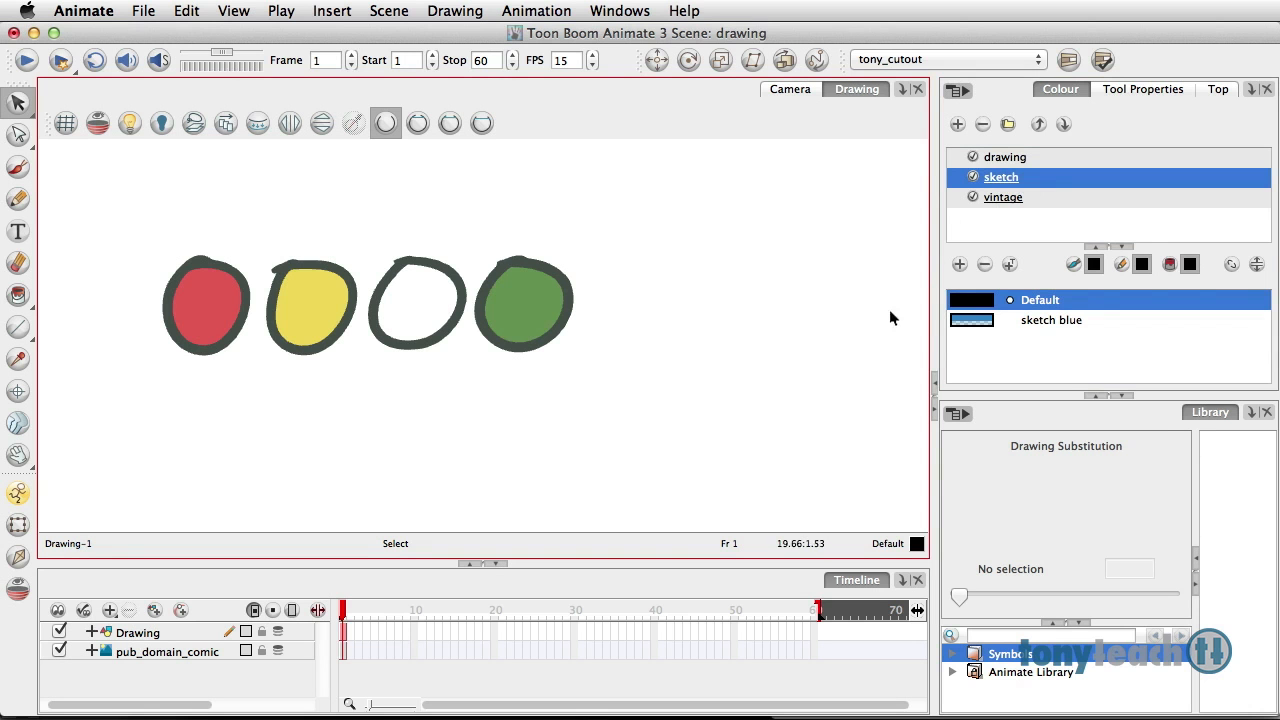
pyautogui.click(1028, 197)
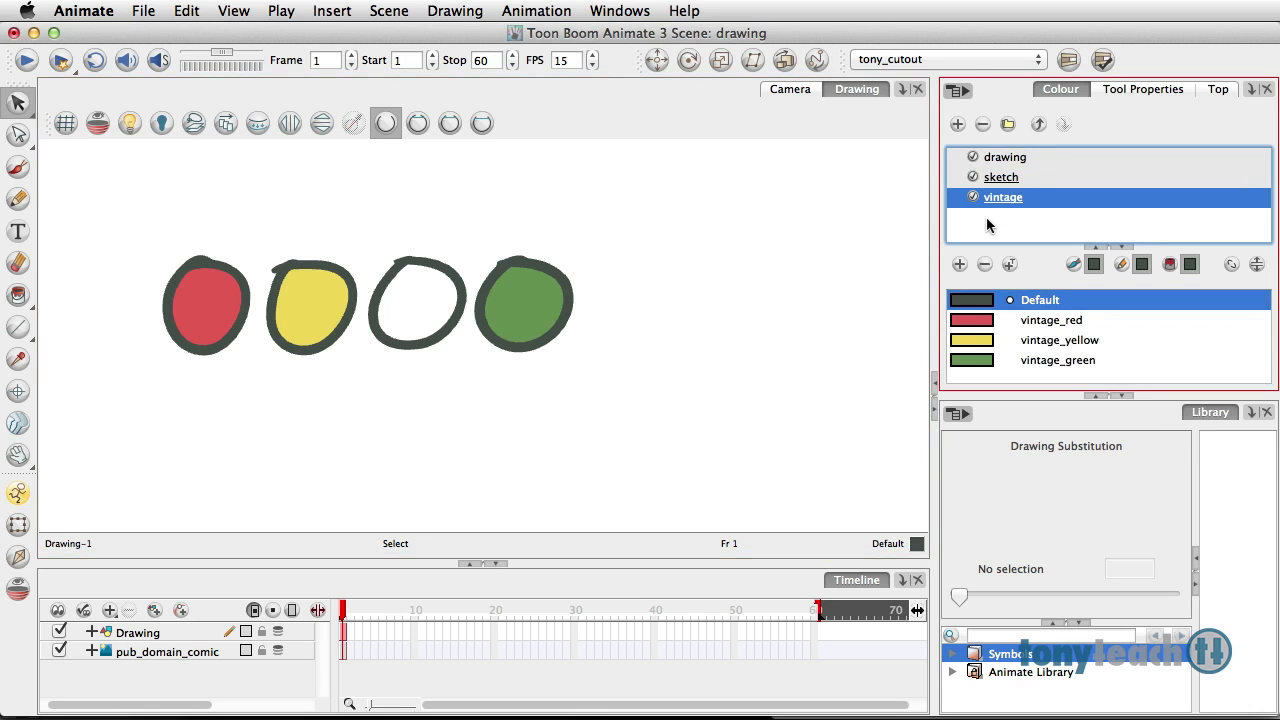